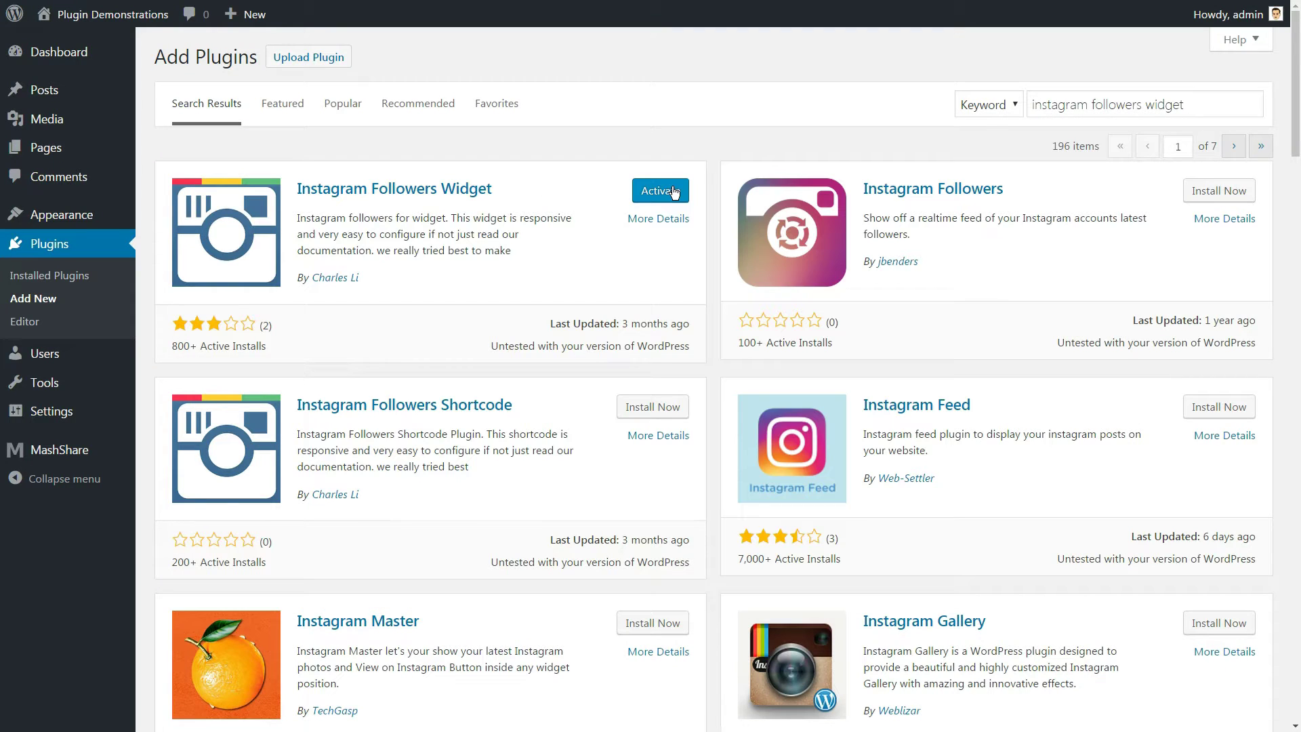
Activate the Instagram Followers Widget plugin from the Add Plugins search results.
left_click(661, 192)
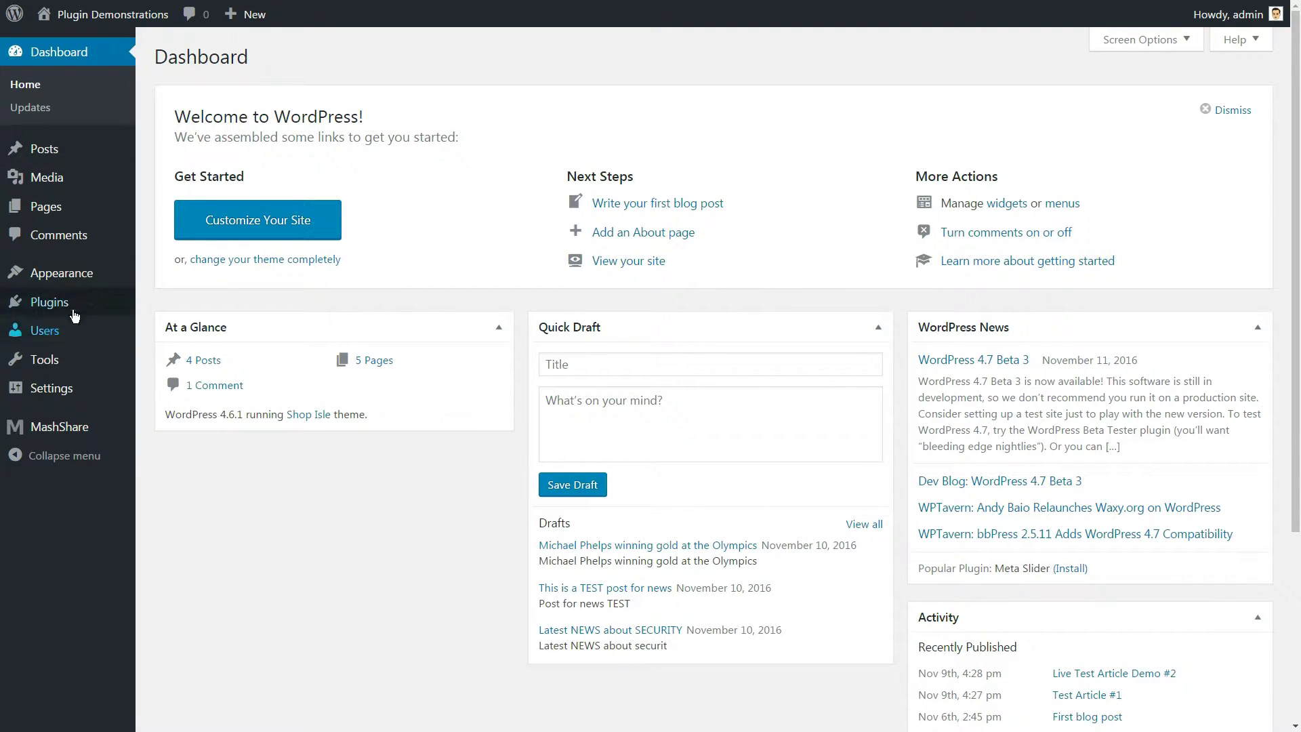
mouse_move(61, 215)
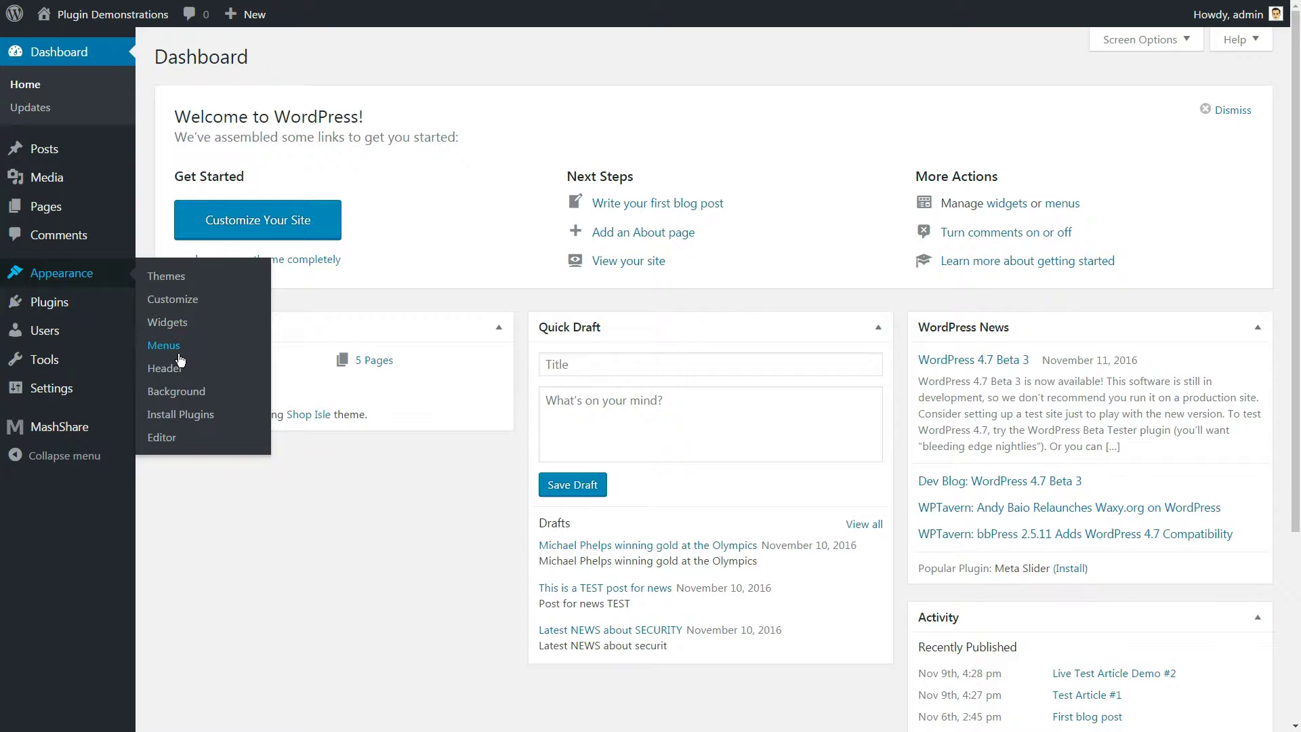
Drag the Instagram Followers Widget into the Sidebar and select its Instagram User ID value.
left_click(178, 324)
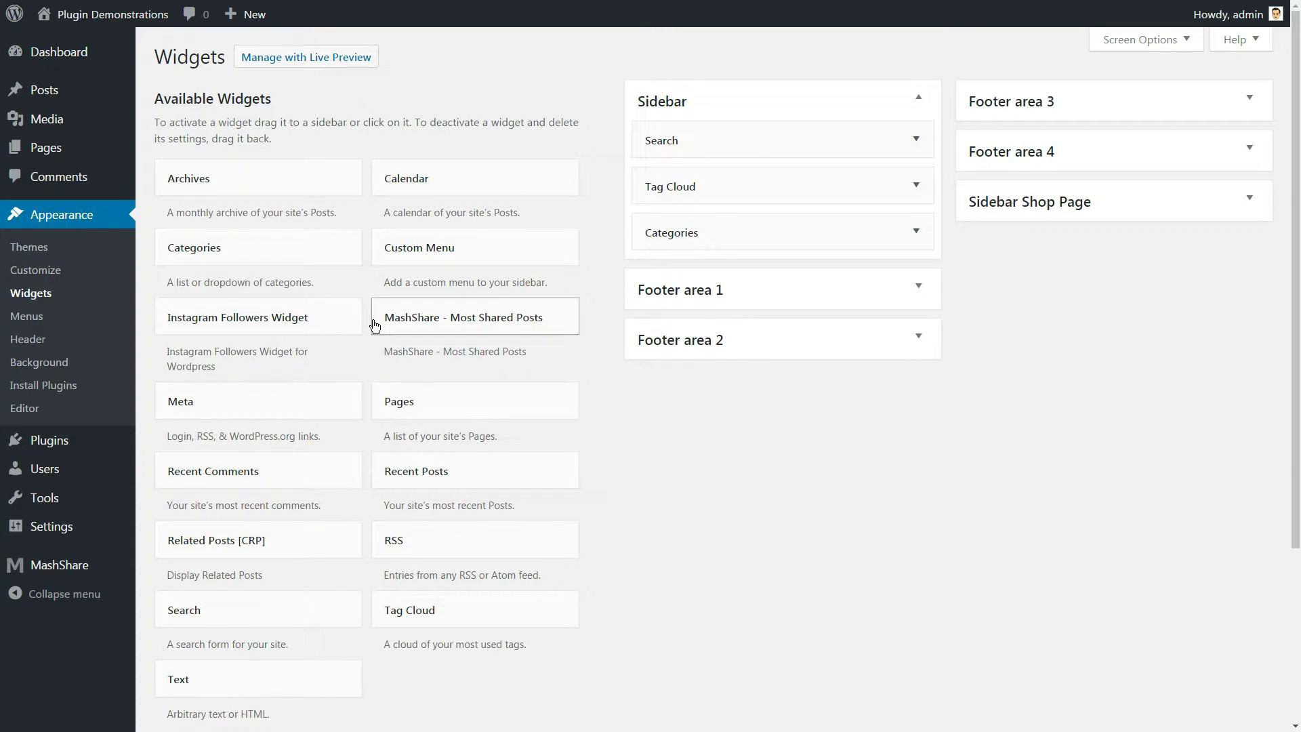
mouse_move(254, 319)
left_mouse_down()
mouse_move(656, 252)
mouse_move(758, 129)
left_mouse_up()
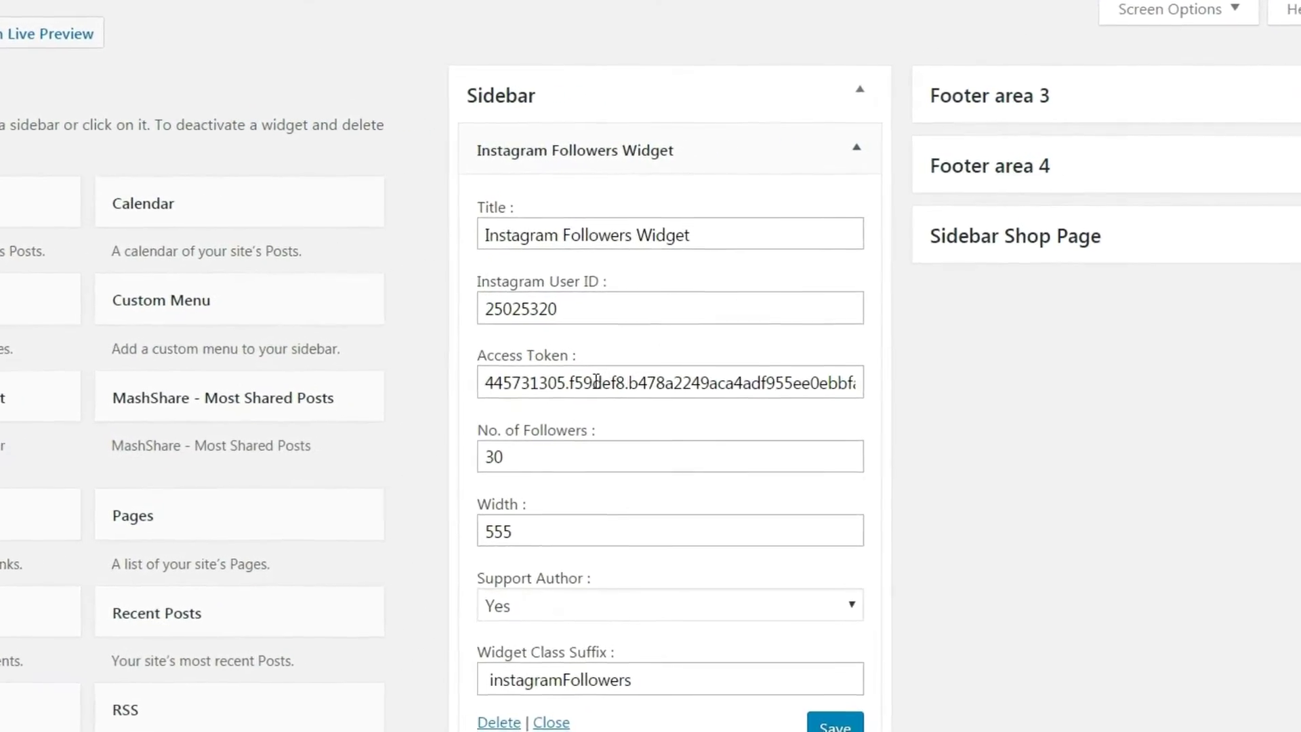
double_click(447, 342)
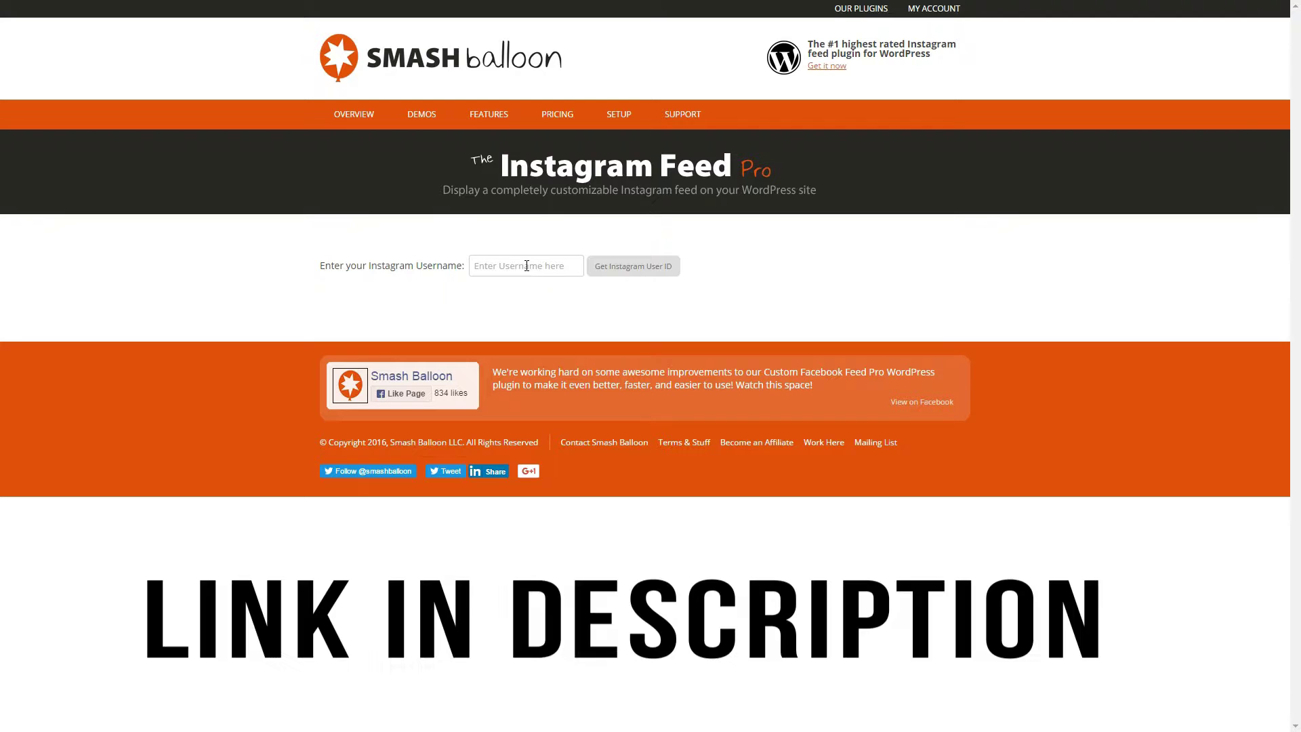
Enter the Instagram username on Smash Balloon and retrieve its numeric user ID.
left_click(527, 265)
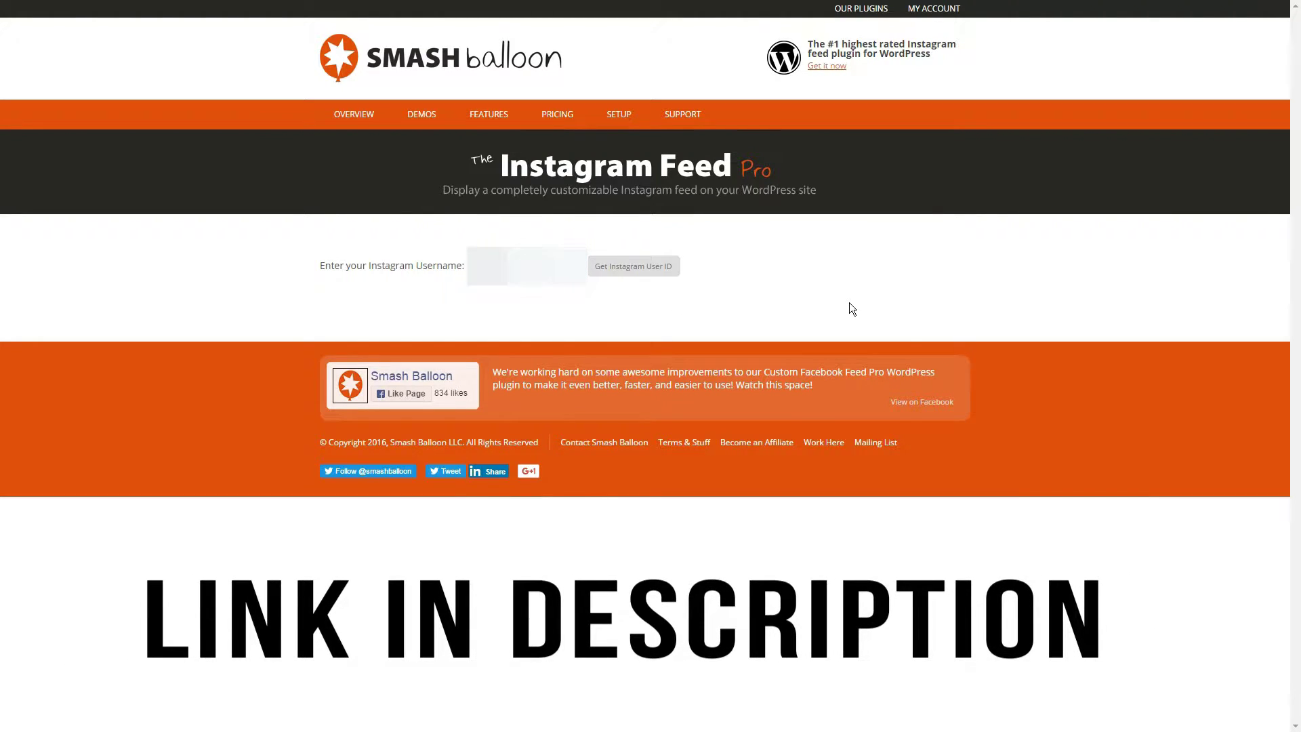
left_click(643, 266)
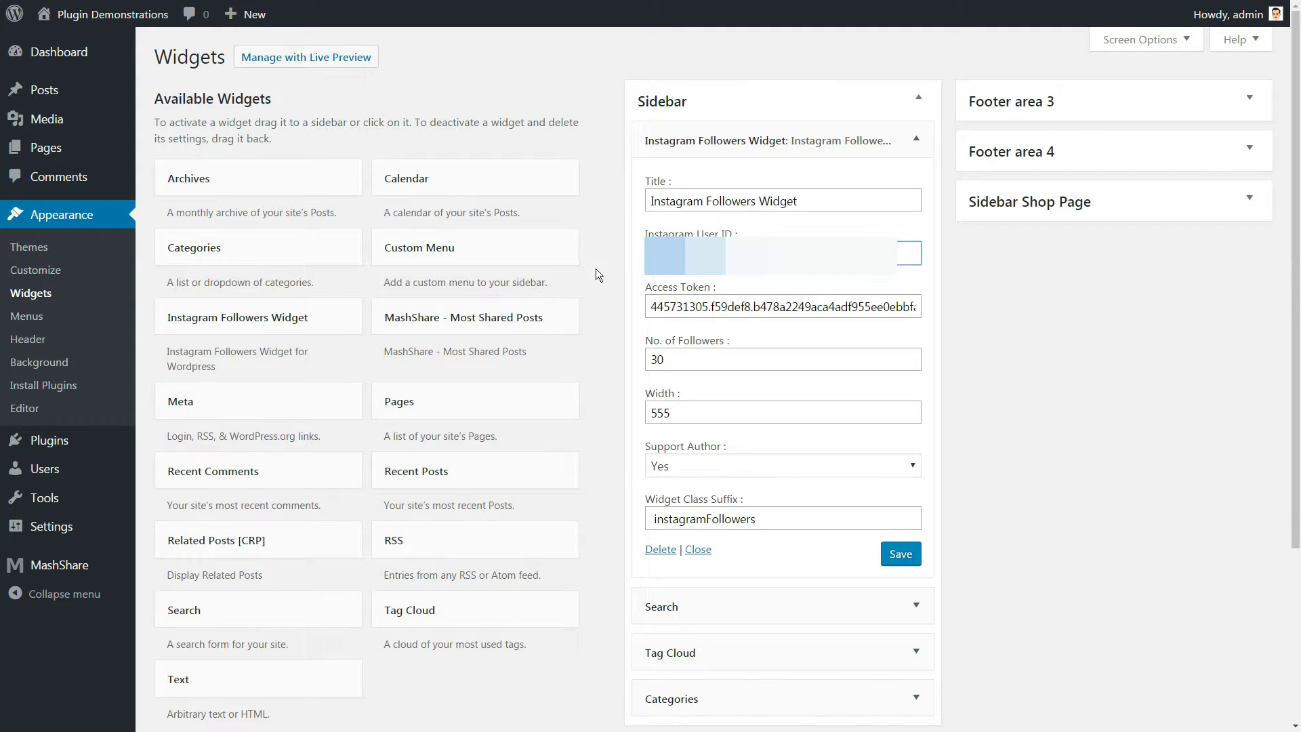
Select and delete the old value in the widget's Access Token field.
triple_click(648, 306)
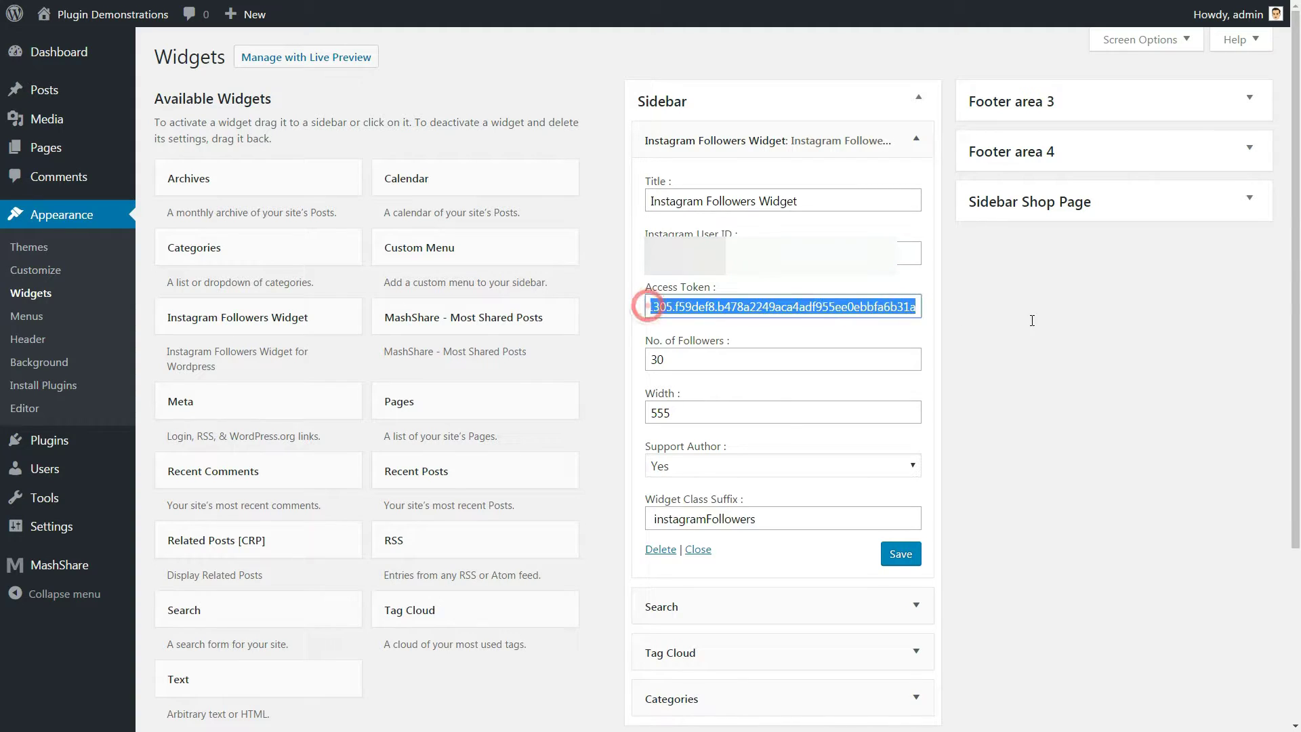
key("Delete")
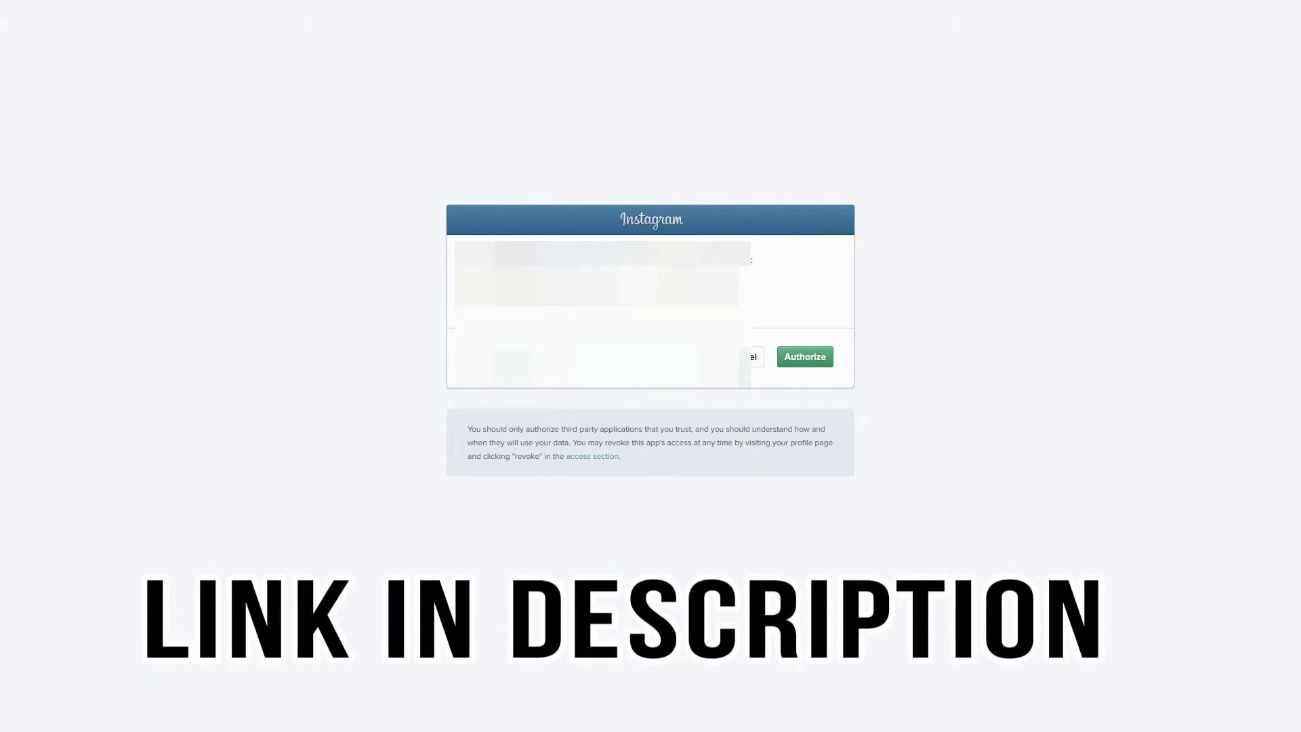
Authorize Pixel Union on Instagram, copy the new token into the widget, and save it.
left_click(819, 357)
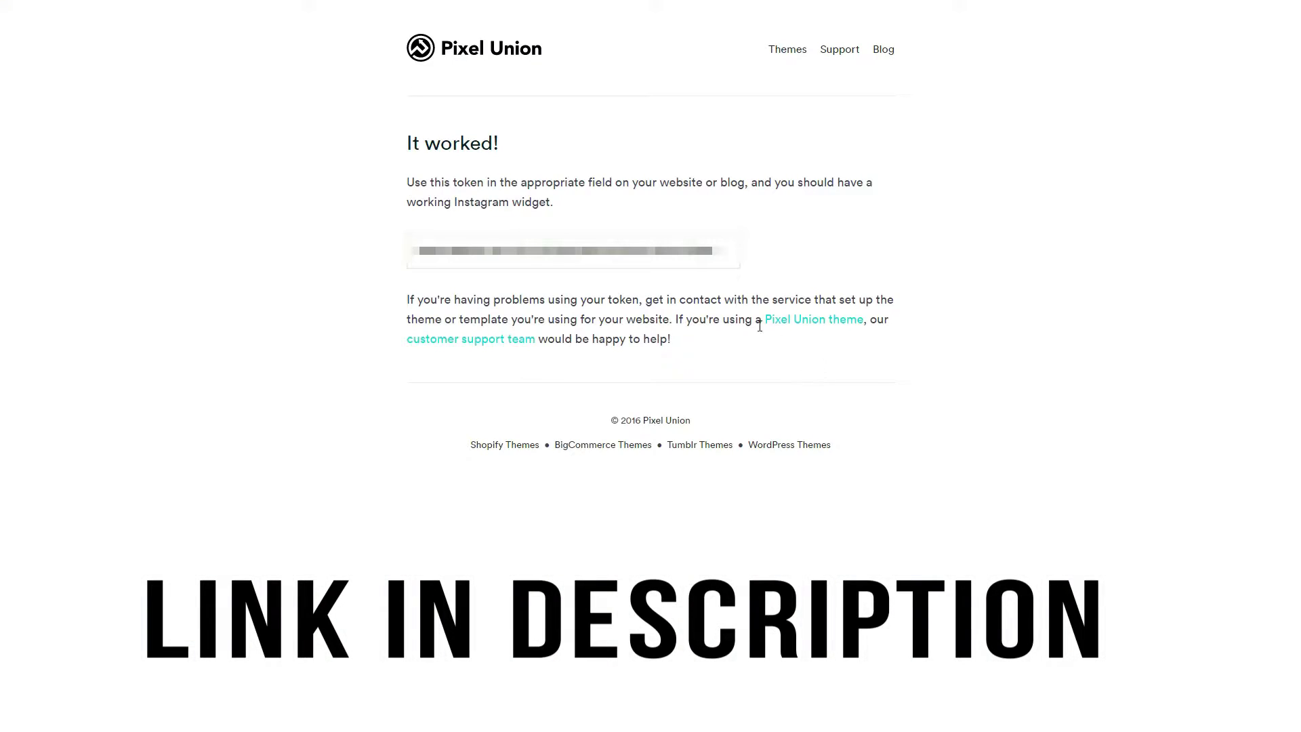
left_click_drag(413, 244, 728, 250)
right_click(706, 250)
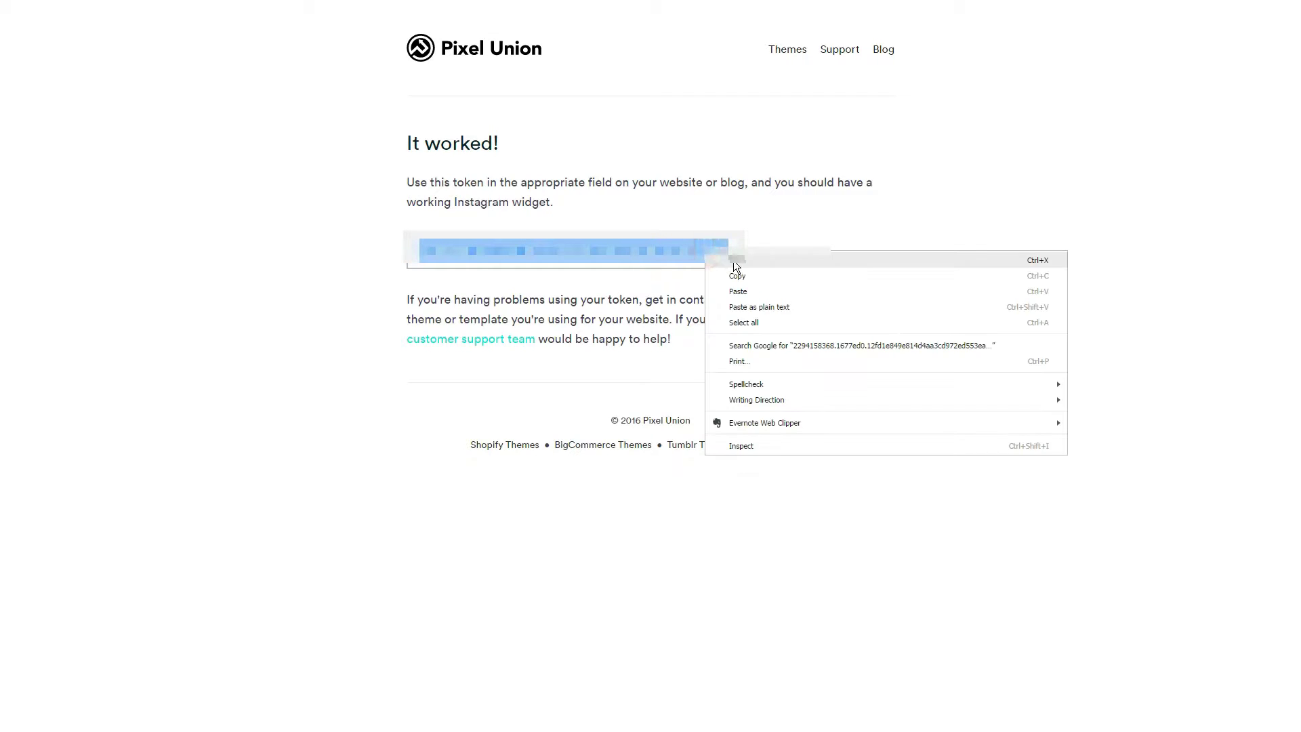
left_click(745, 277)
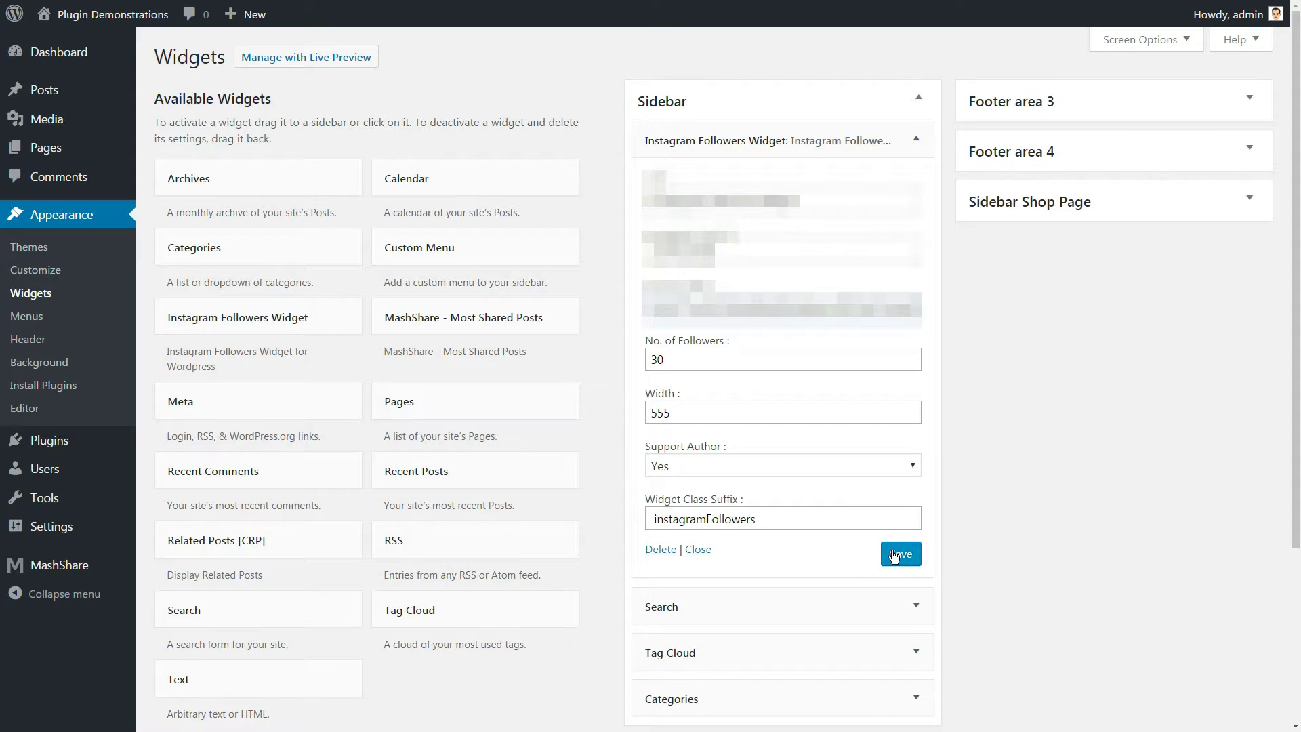
left_click(899, 555)
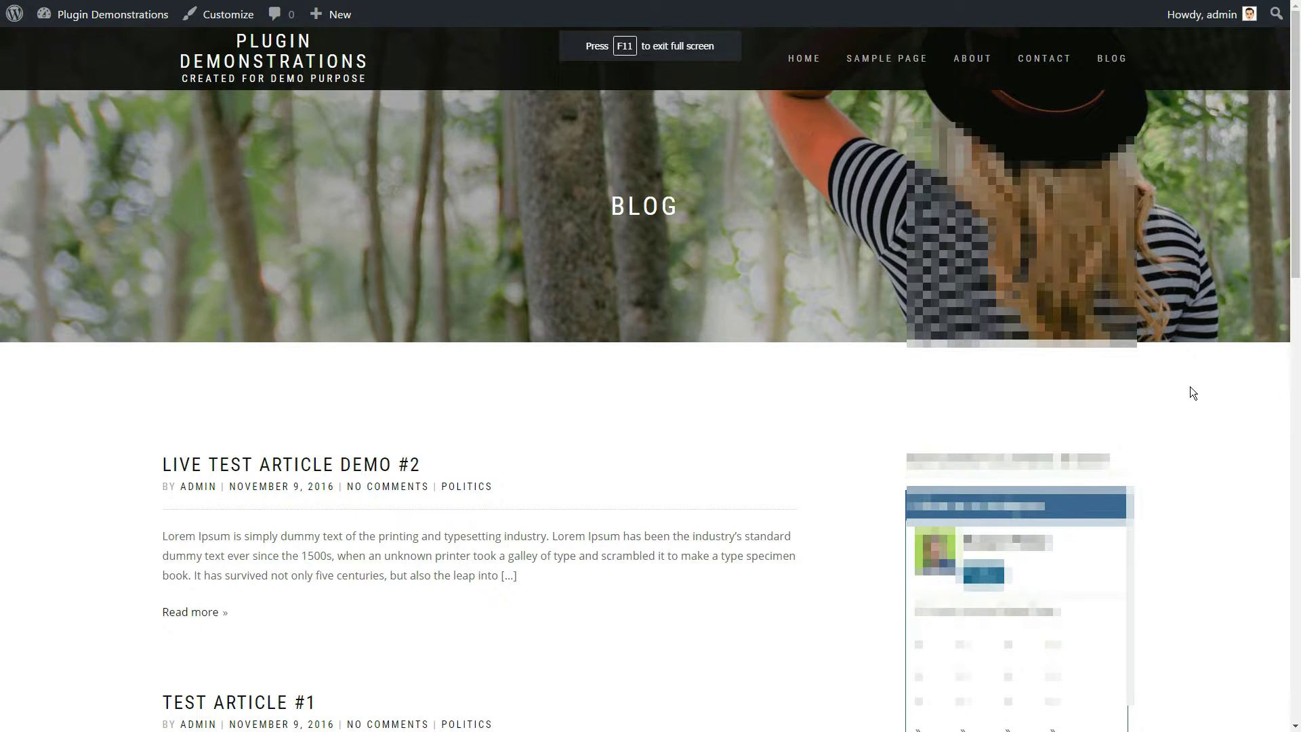
scroll(1190, 386, "down", 4)
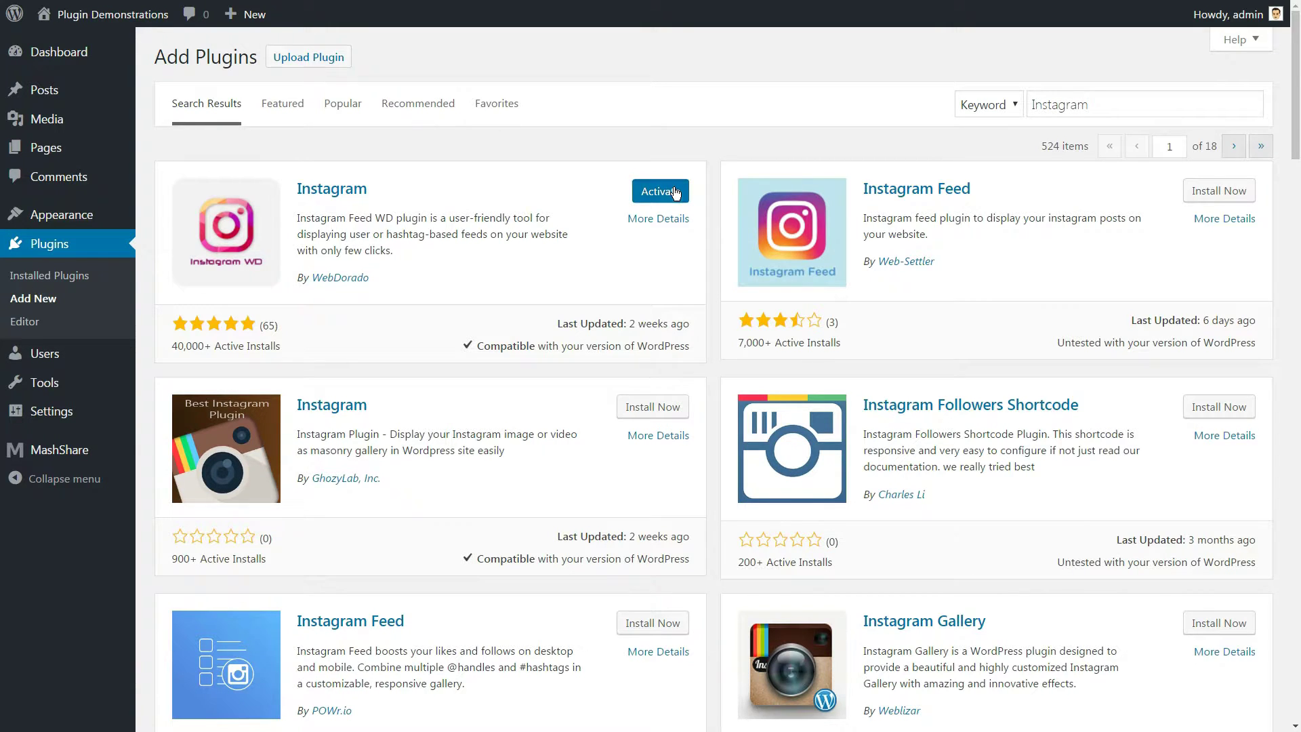
Activate Instagram Feed WD, sign in with Instagram in its Settings, and save the token and username.
left_click(661, 191)
mouse_move(80, 478)
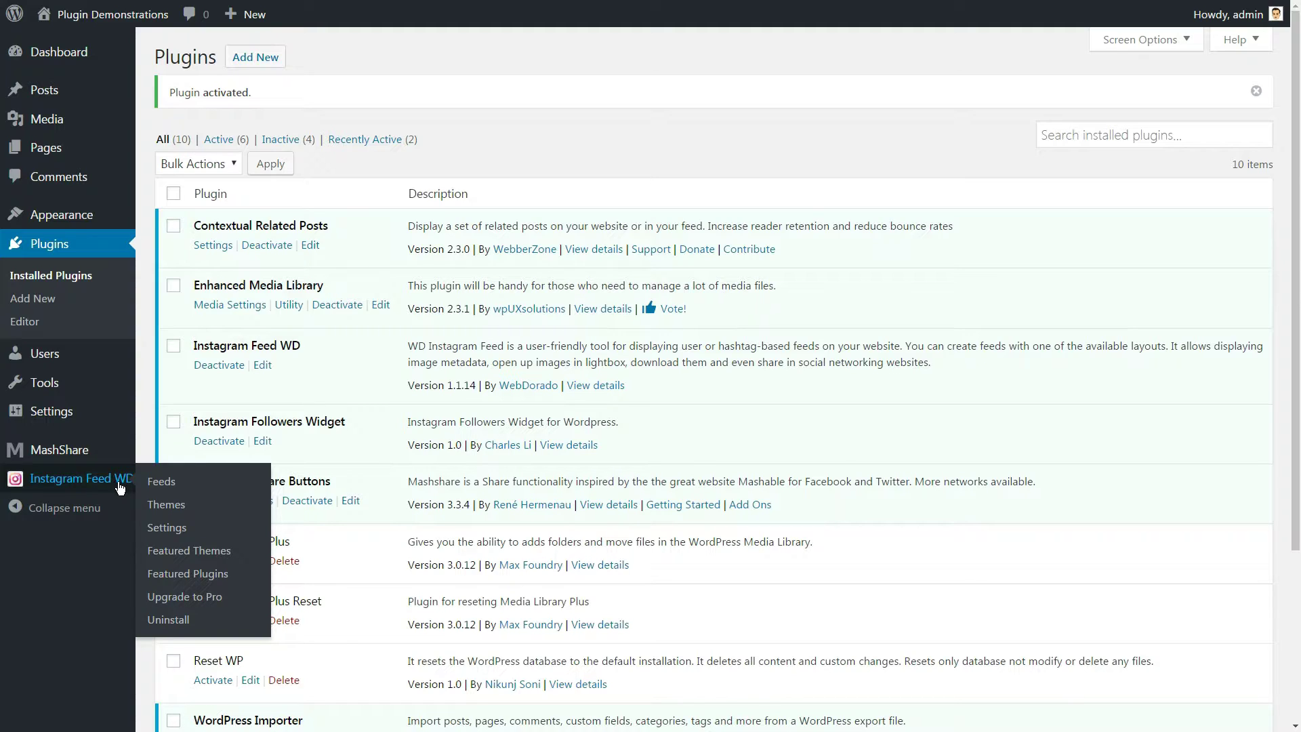
left_click(173, 527)
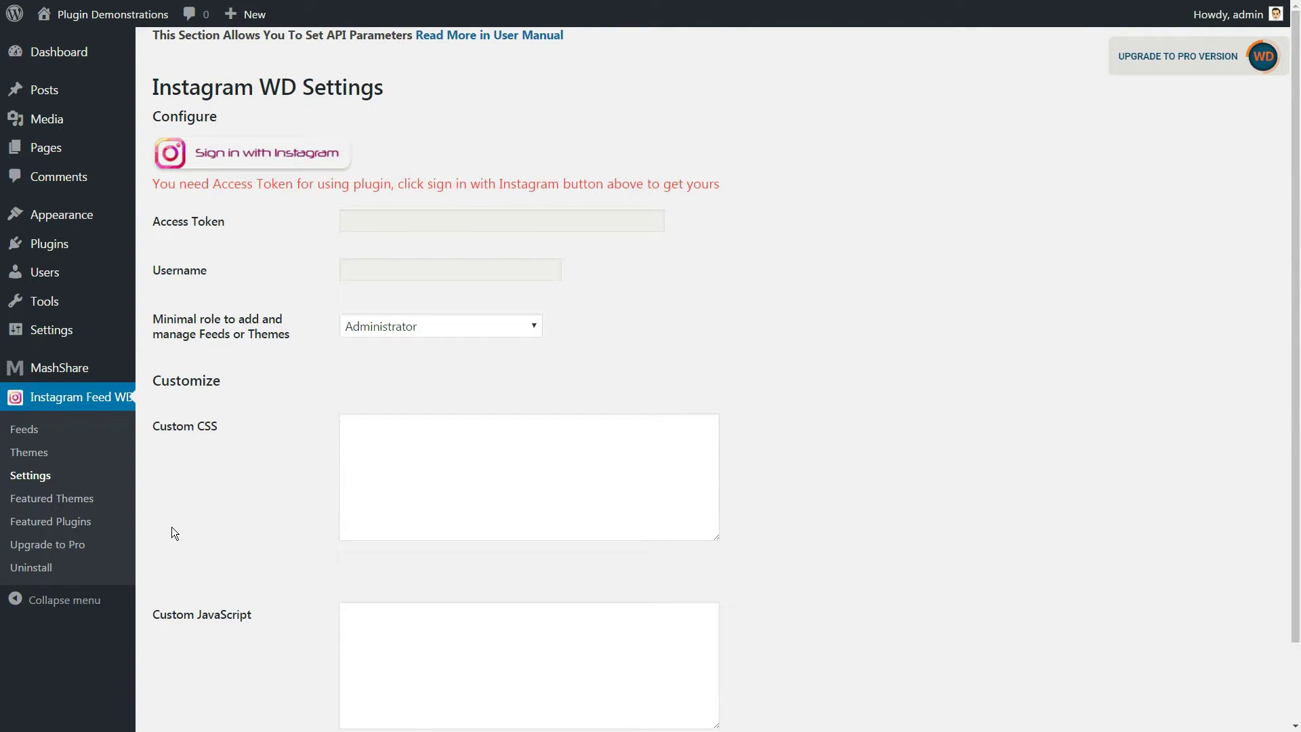
left_click(365, 268)
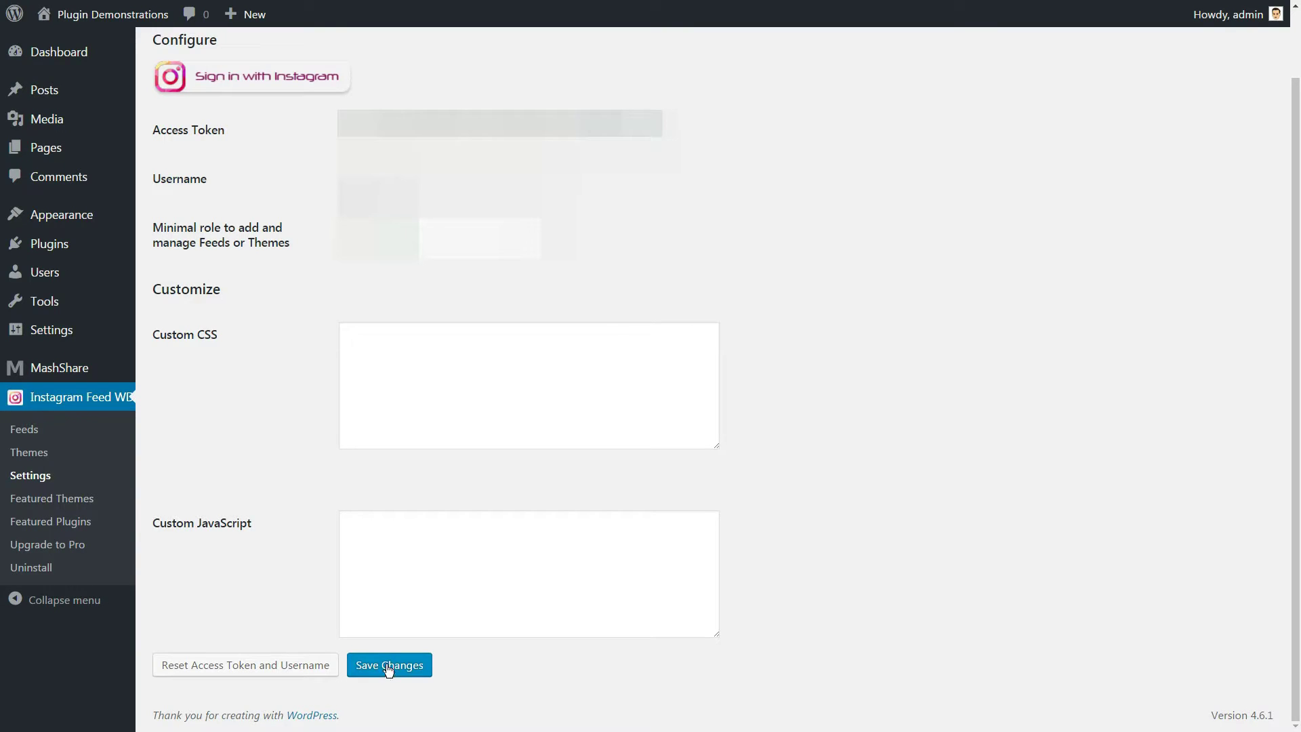
left_click(387, 666)
Save a new Image Browser feed named 'Name Your Feed' and open the Home page editor.
left_click(25, 429)
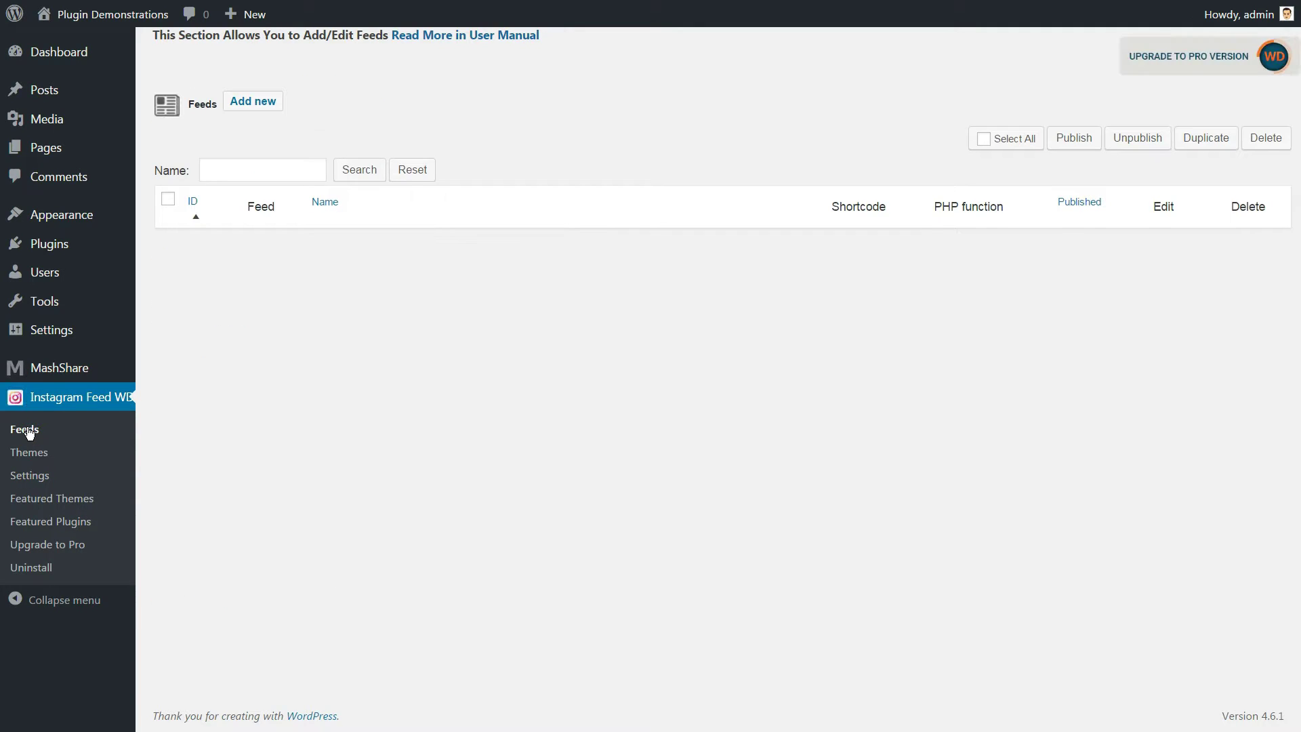
left_click(253, 103)
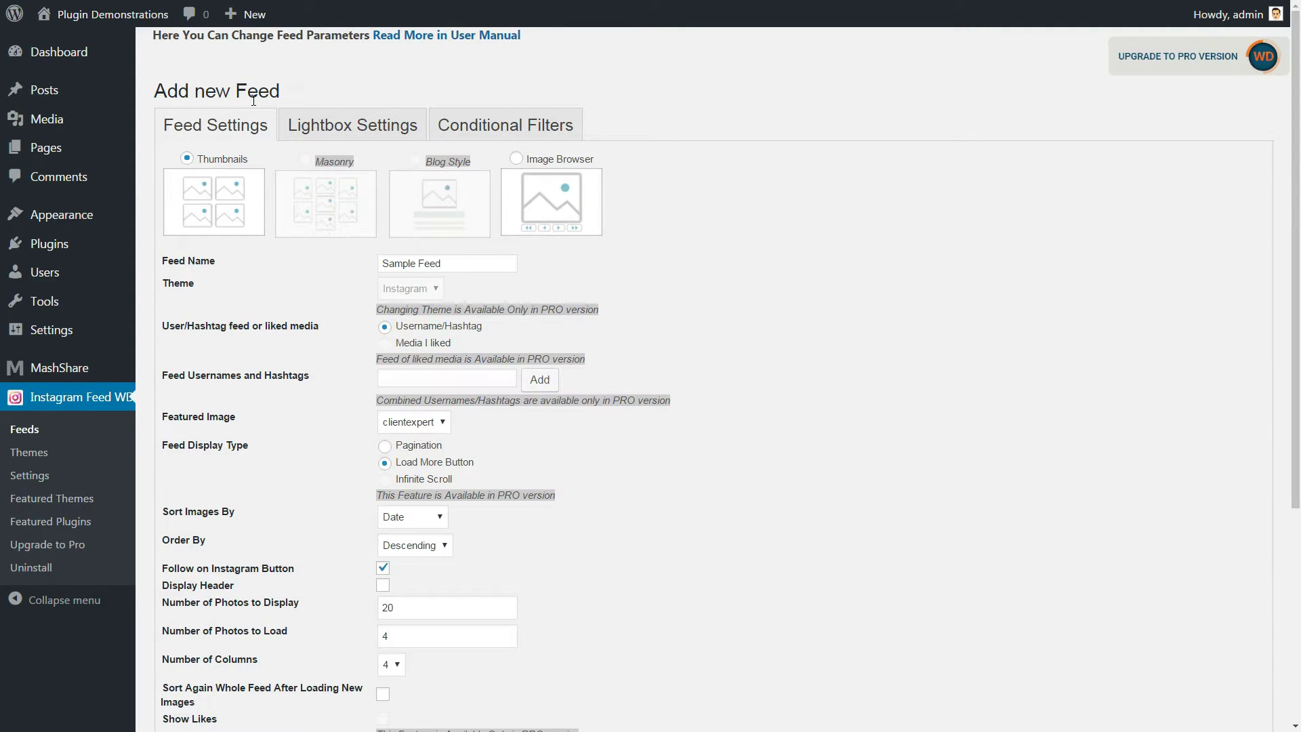
left_click(515, 159)
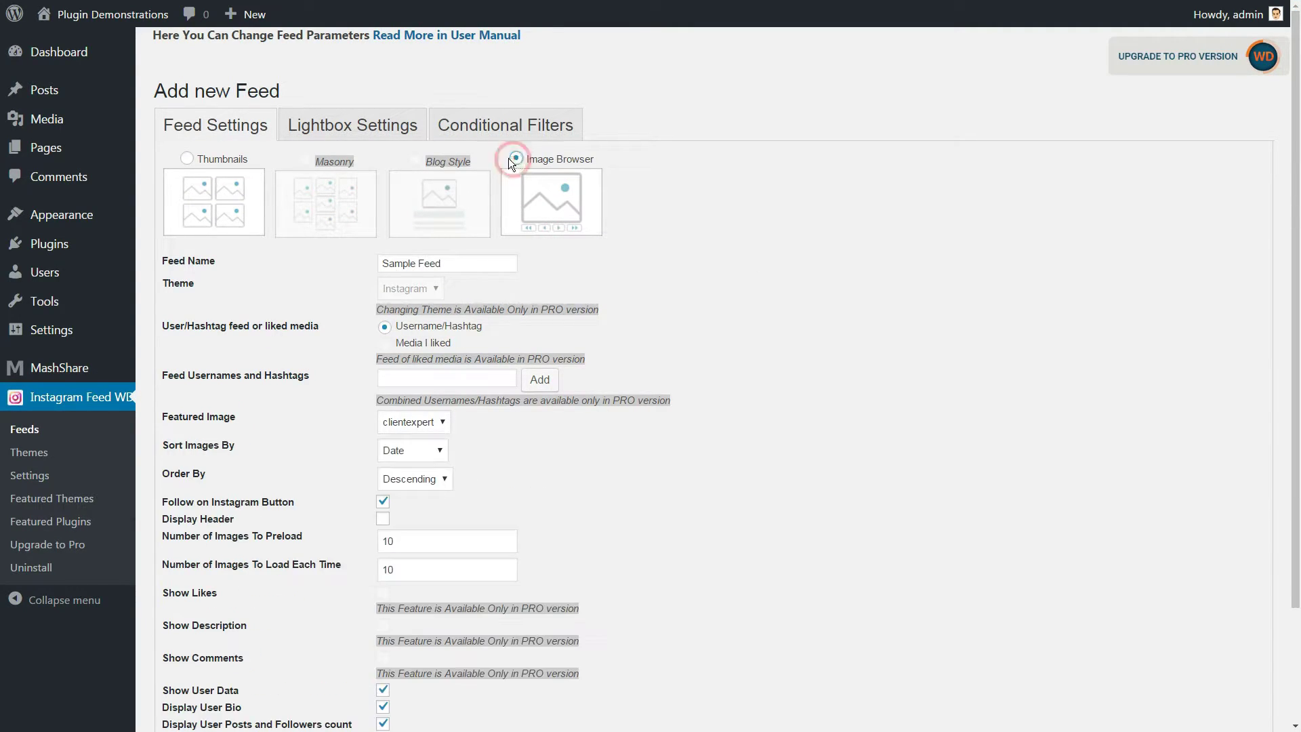
left_click(186, 159)
left_click(515, 159)
double_click(453, 264)
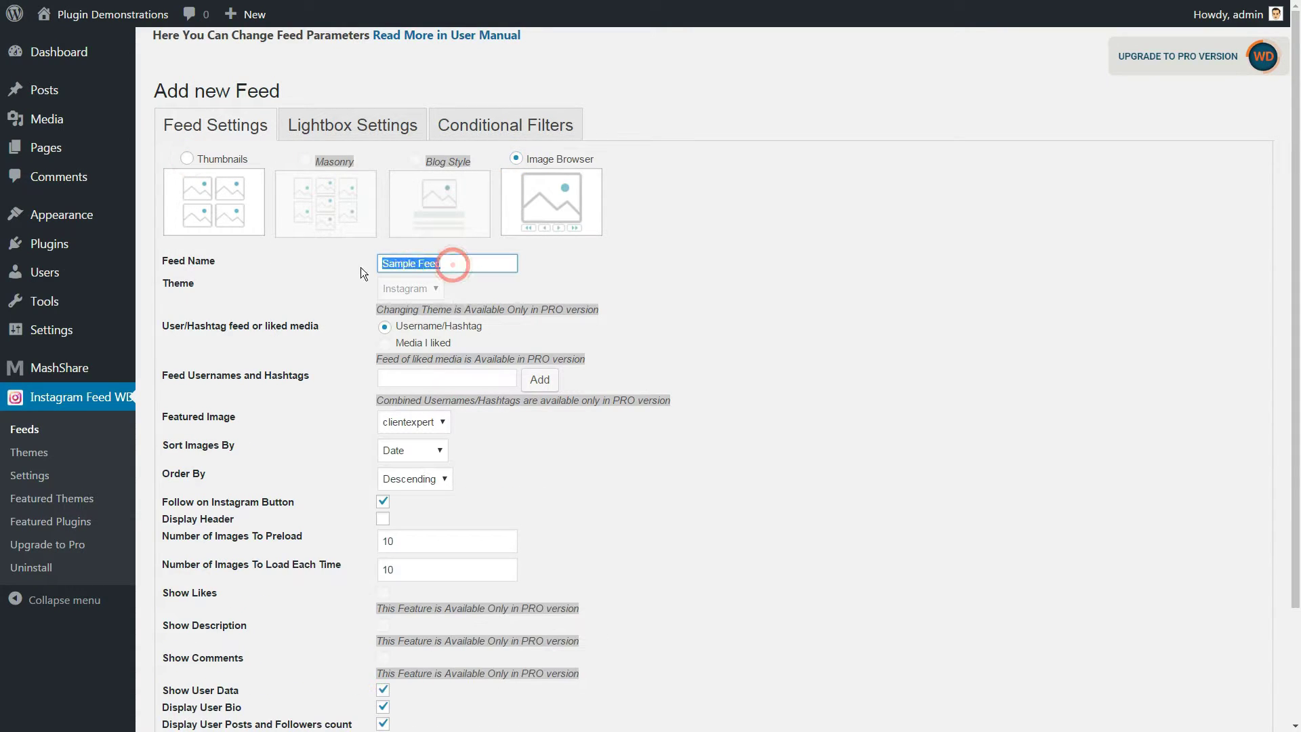
type("Name Your Feed")
scroll(615, 278, "down", 3)
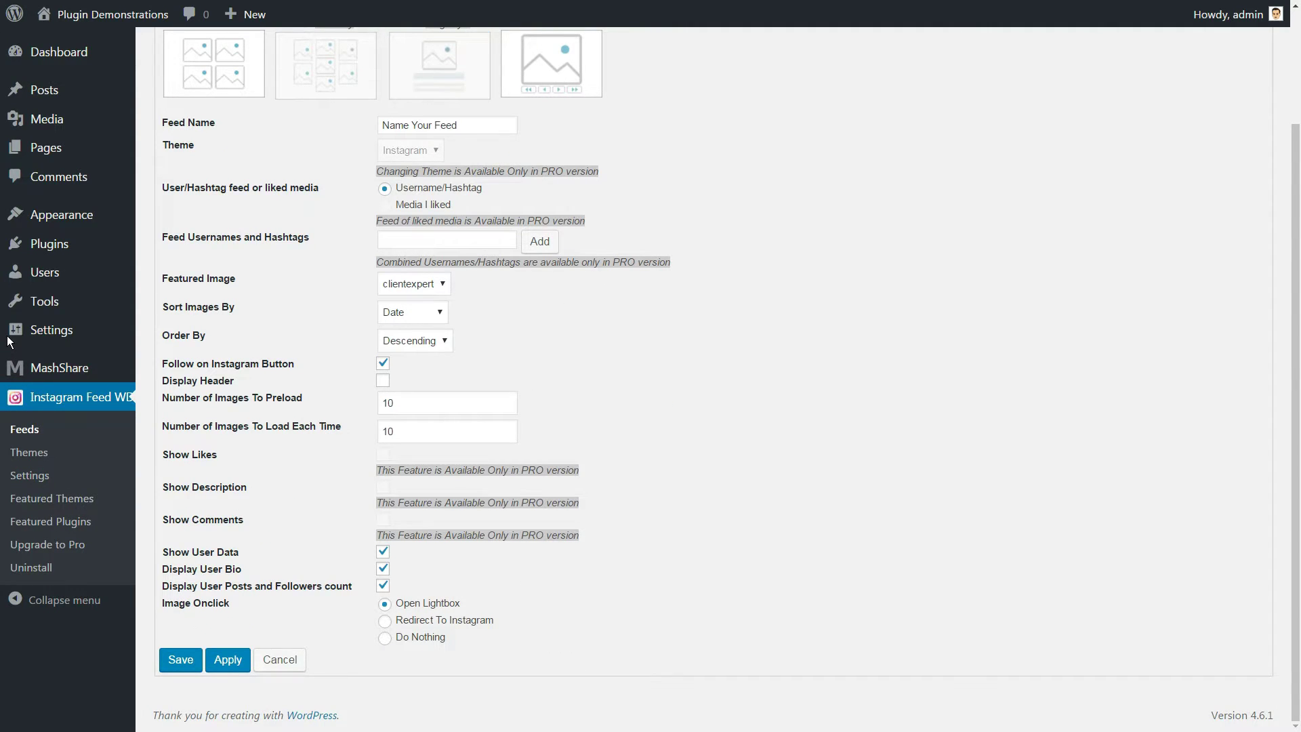
left_click(181, 658)
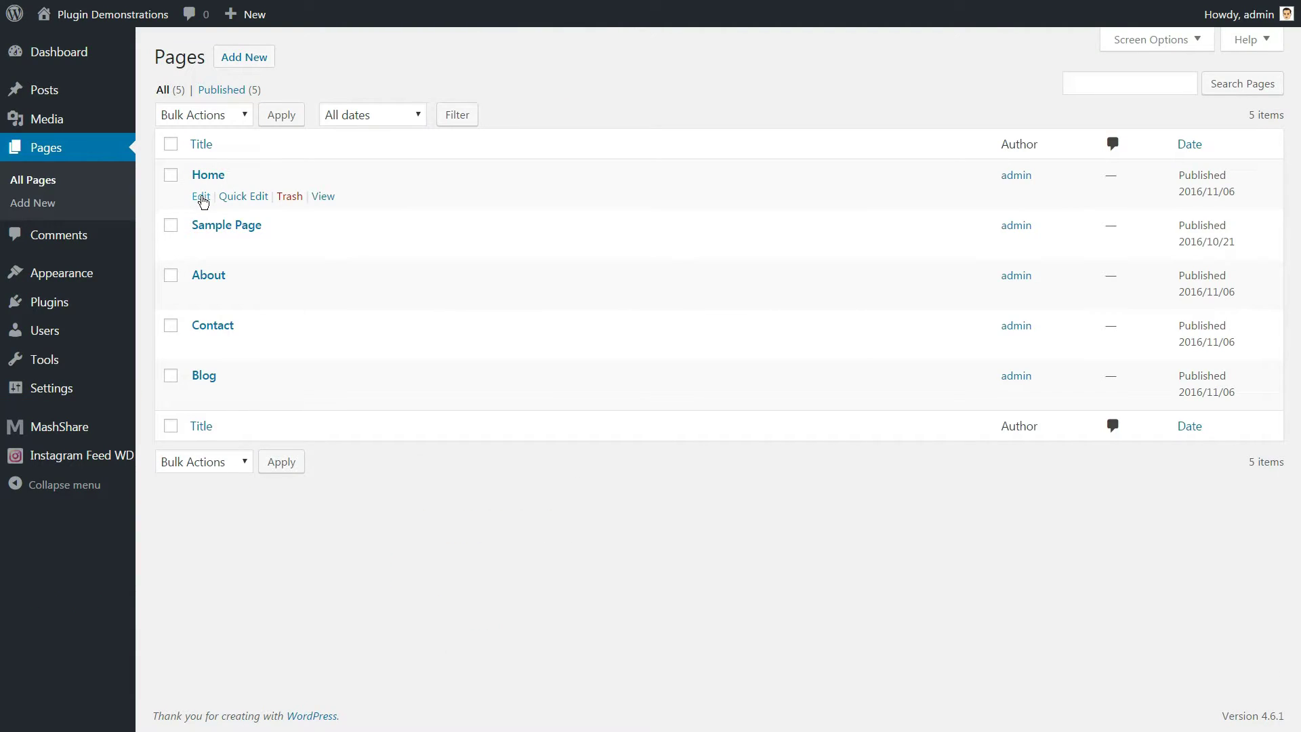
left_click(202, 197)
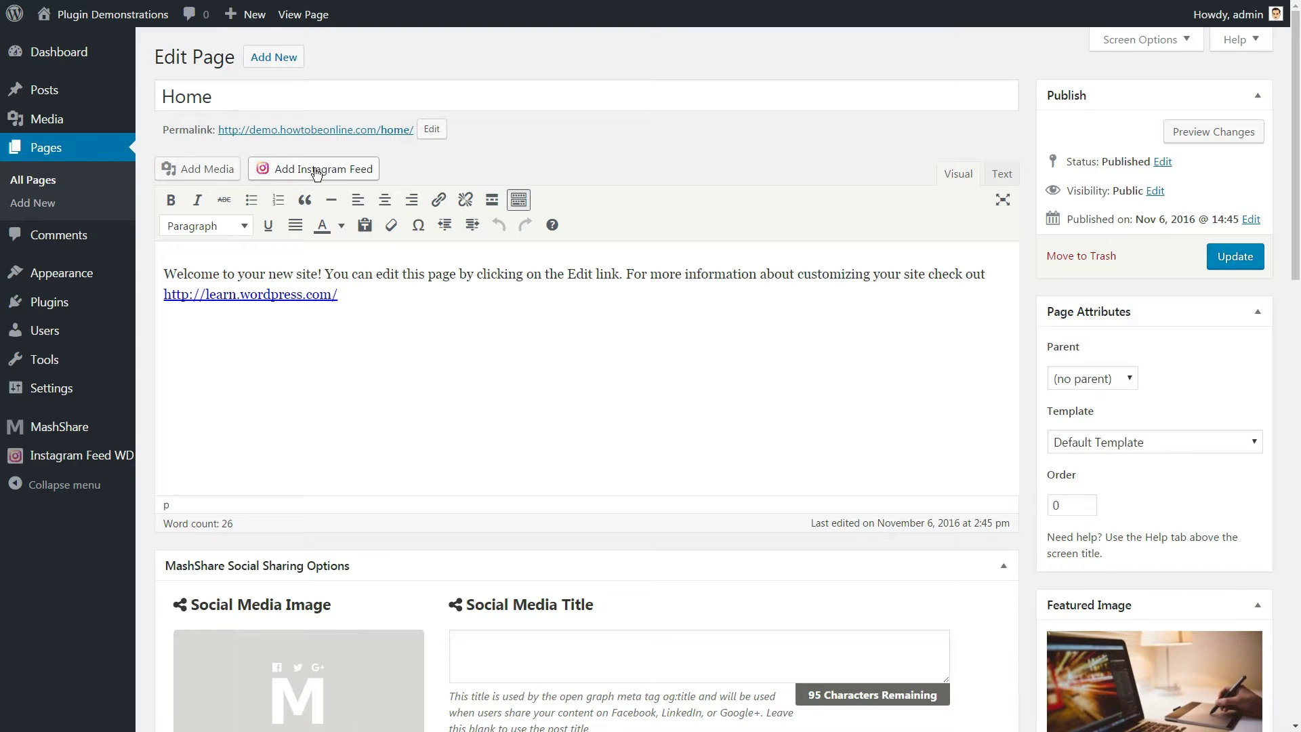
Insert the Instagram feed shortcode into the Home page via Add Instagram Feed.
left_click(317, 169)
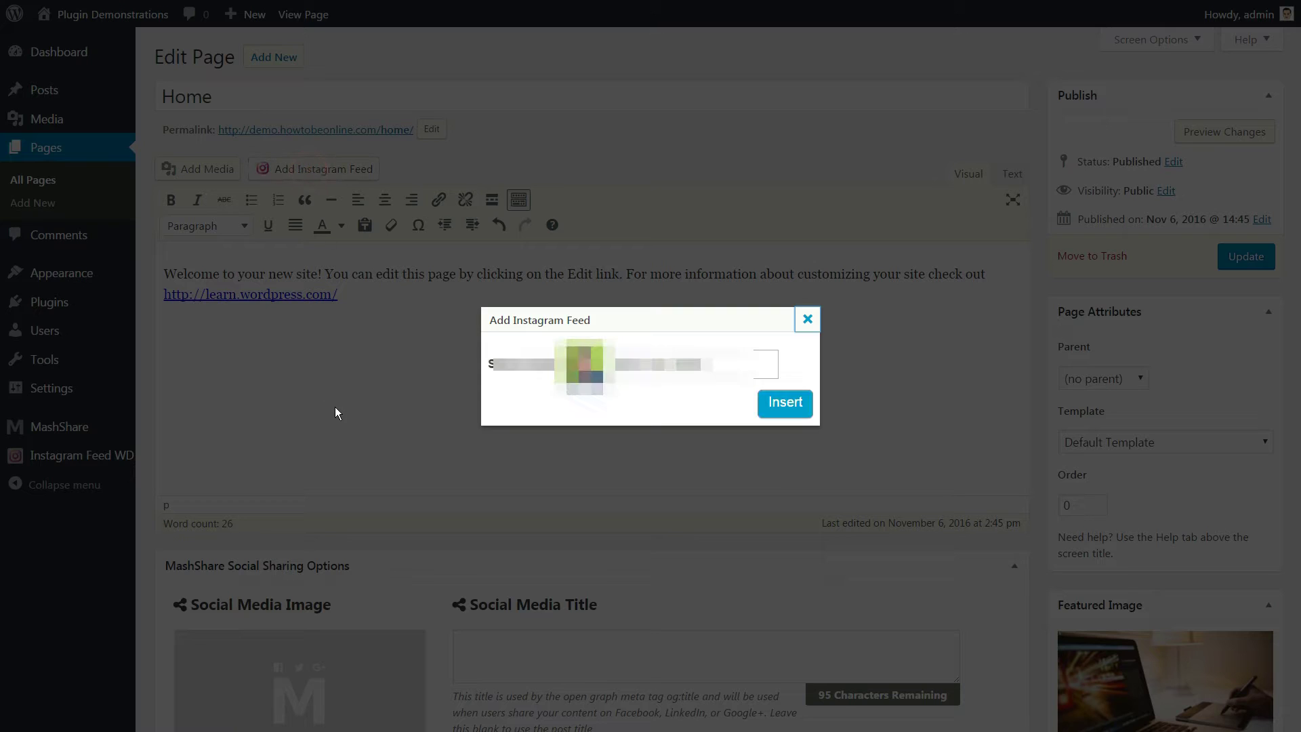
left_click(781, 404)
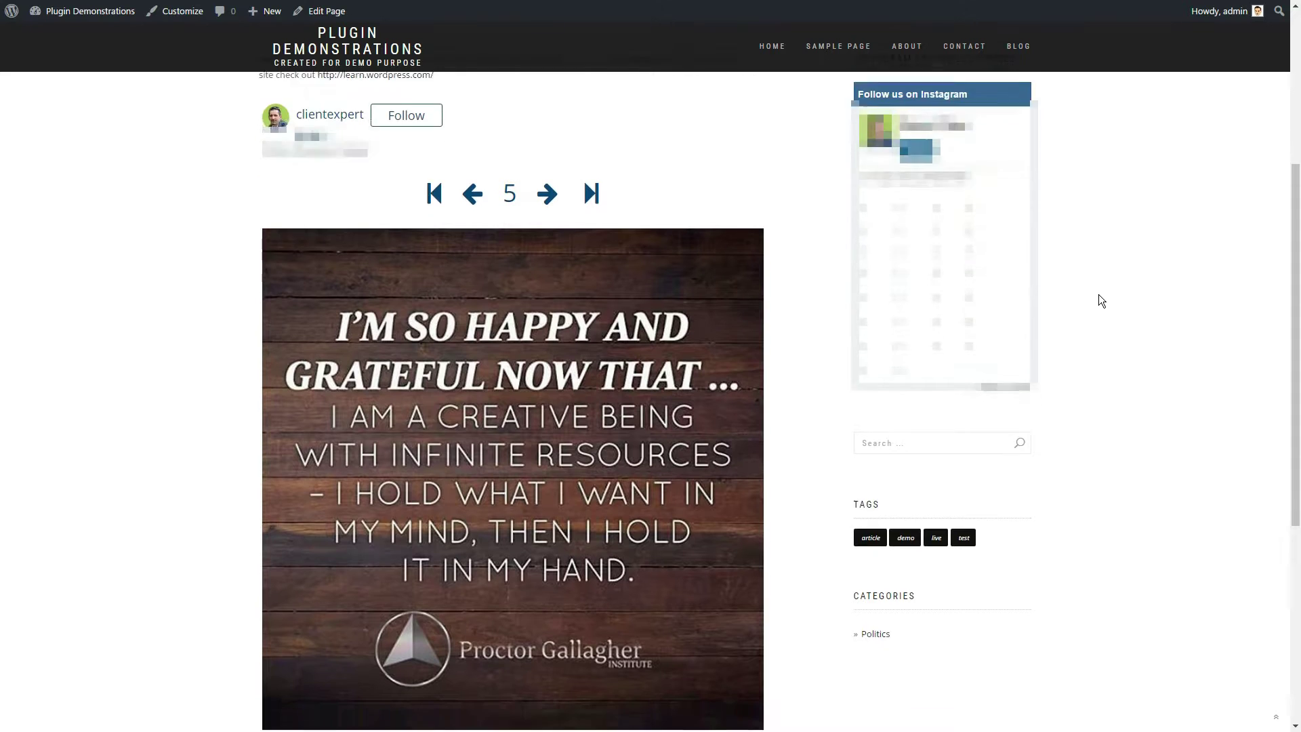
scroll(1099, 293, "down", 1)
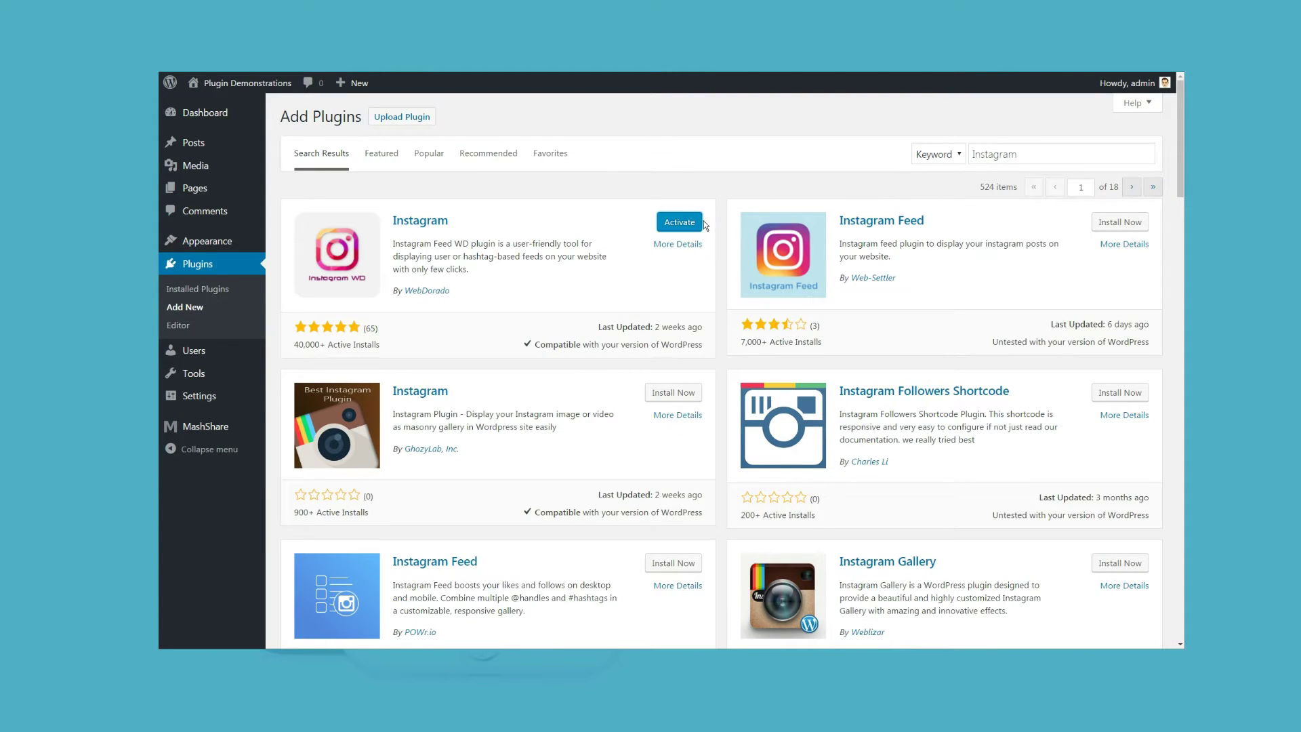
Add an Instagram WD Widget titled 'Instagram Feed' with one column and 4 images to the Sidebar.
left_click(692, 225)
mouse_move(73, 328)
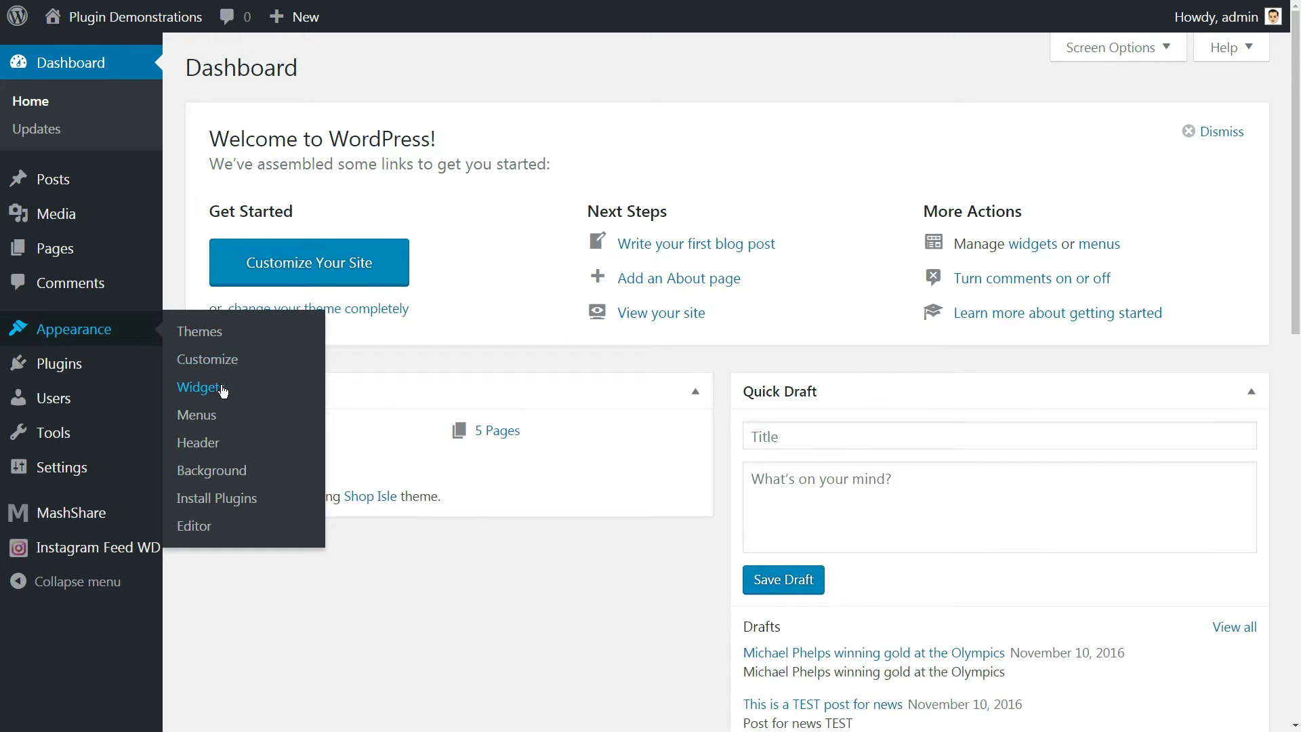
left_click(223, 390)
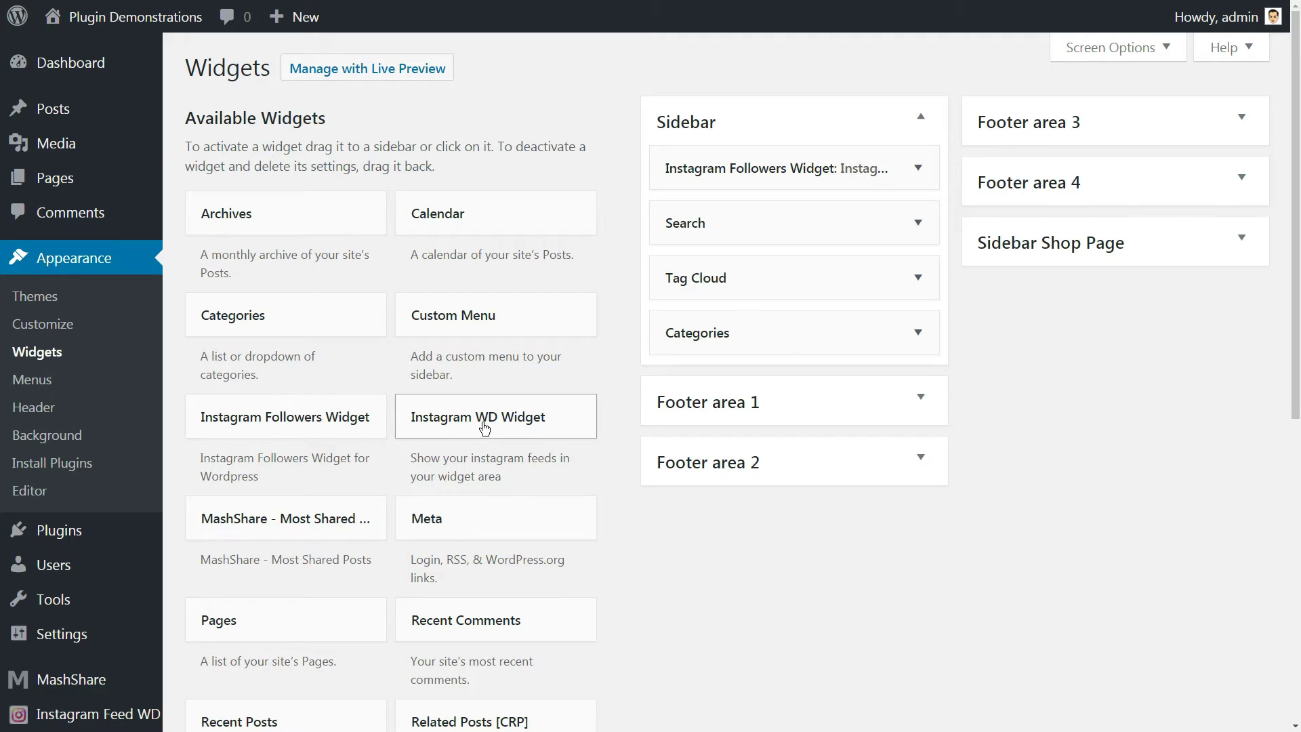
left_click_drag(484, 427, 760, 173)
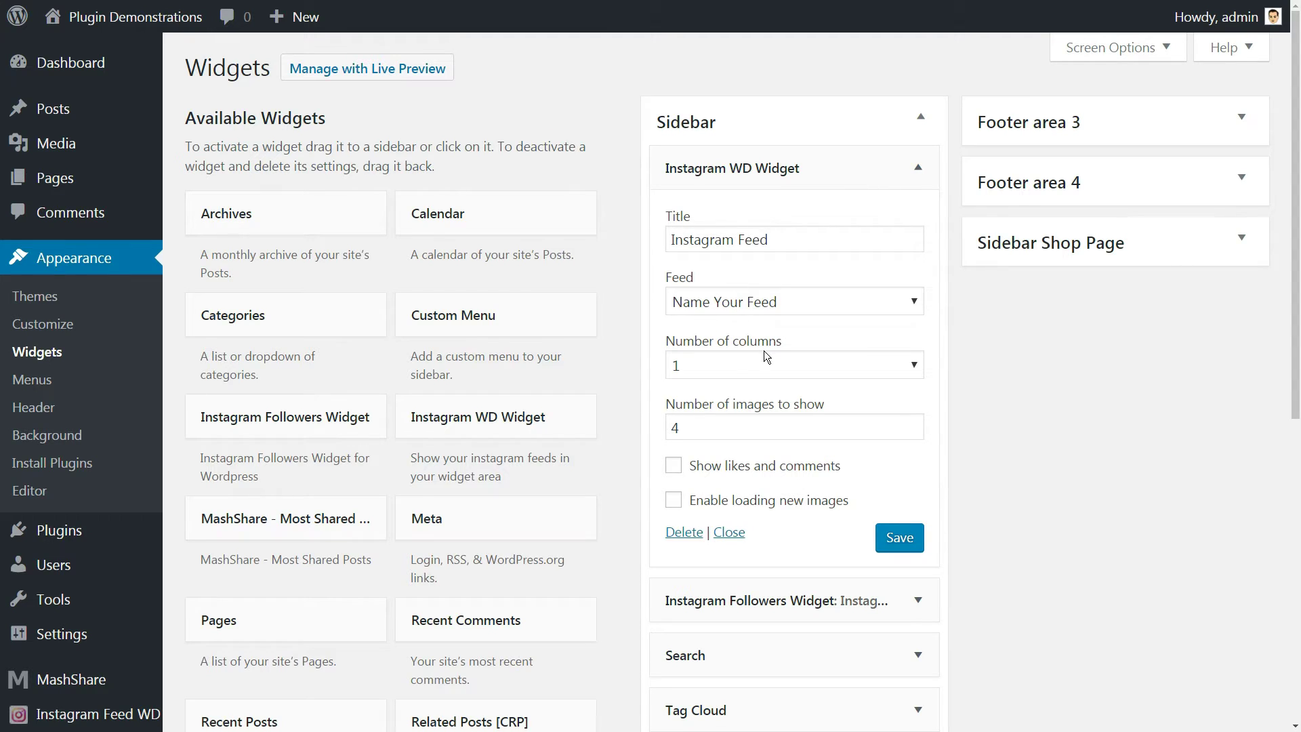
left_click(790, 240)
left_click(795, 365)
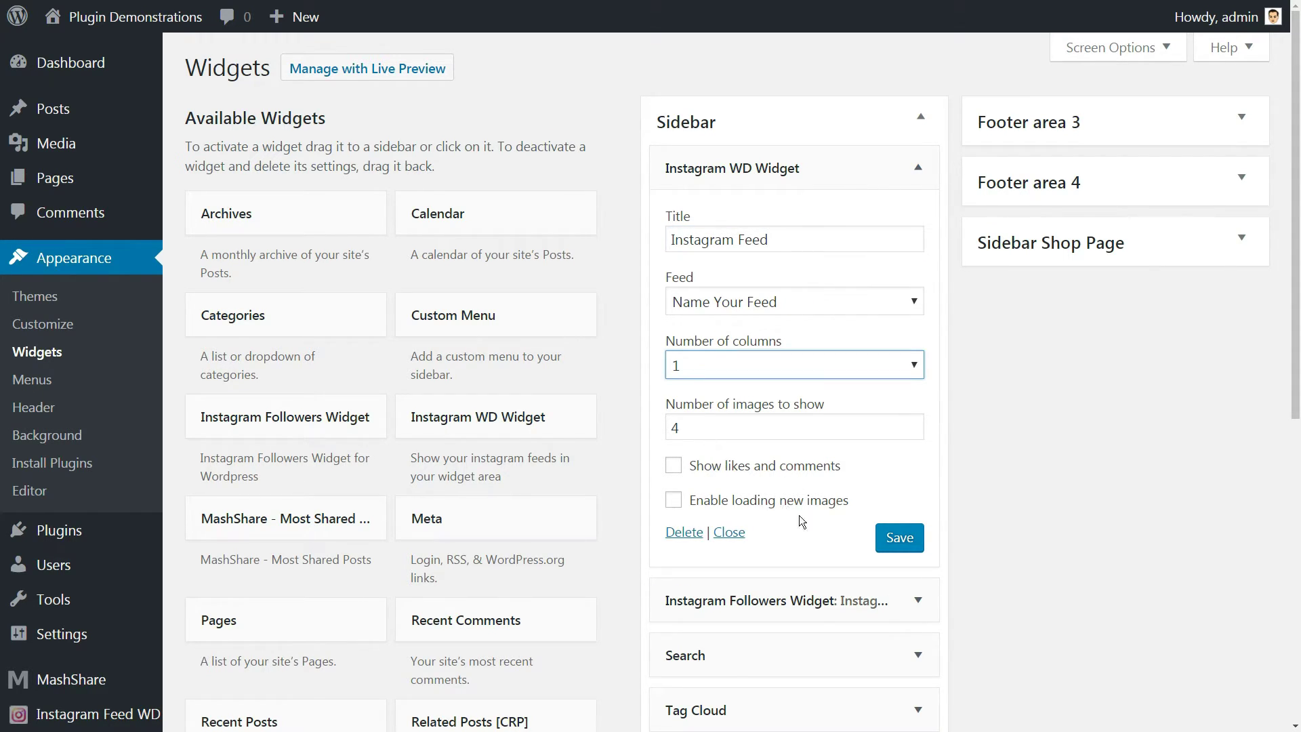
left_click(899, 538)
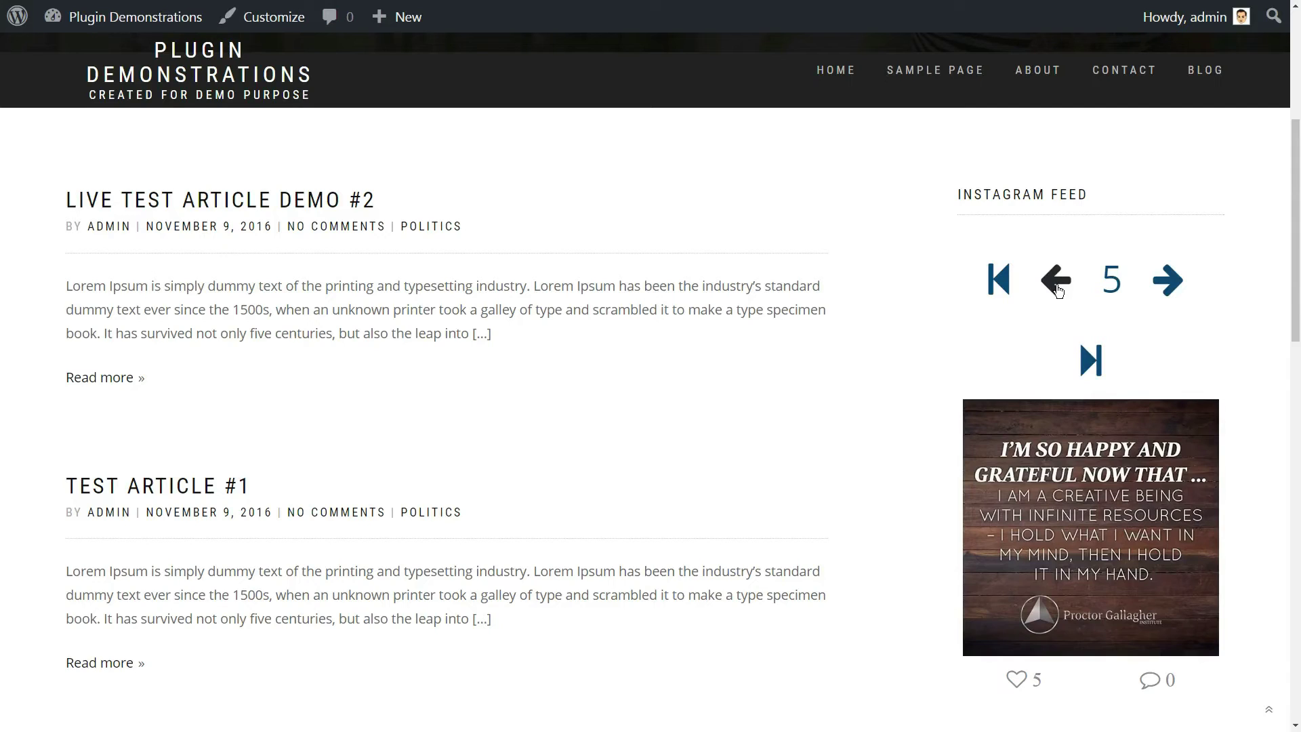
left_click(1056, 281)
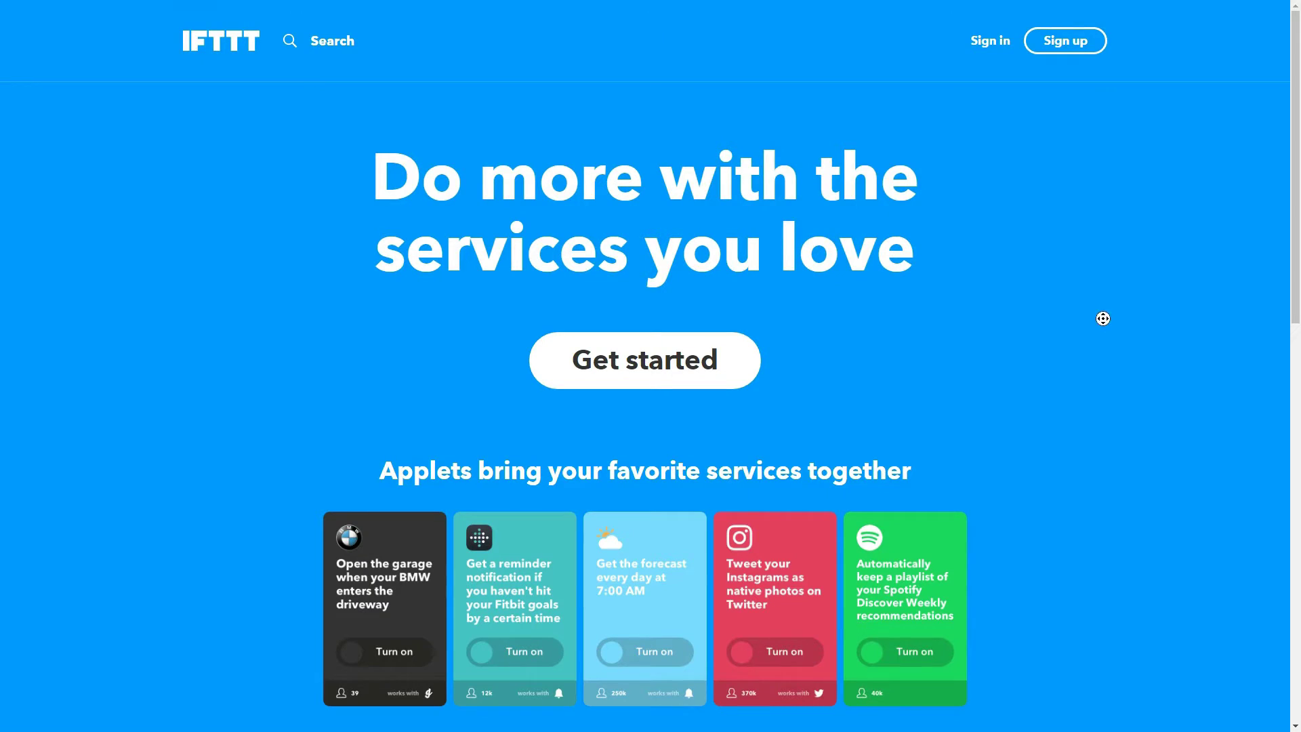
scroll(1098, 346, "down", 2)
scroll(1098, 399, "down", 3)
scroll(1097, 398, "down", 2)
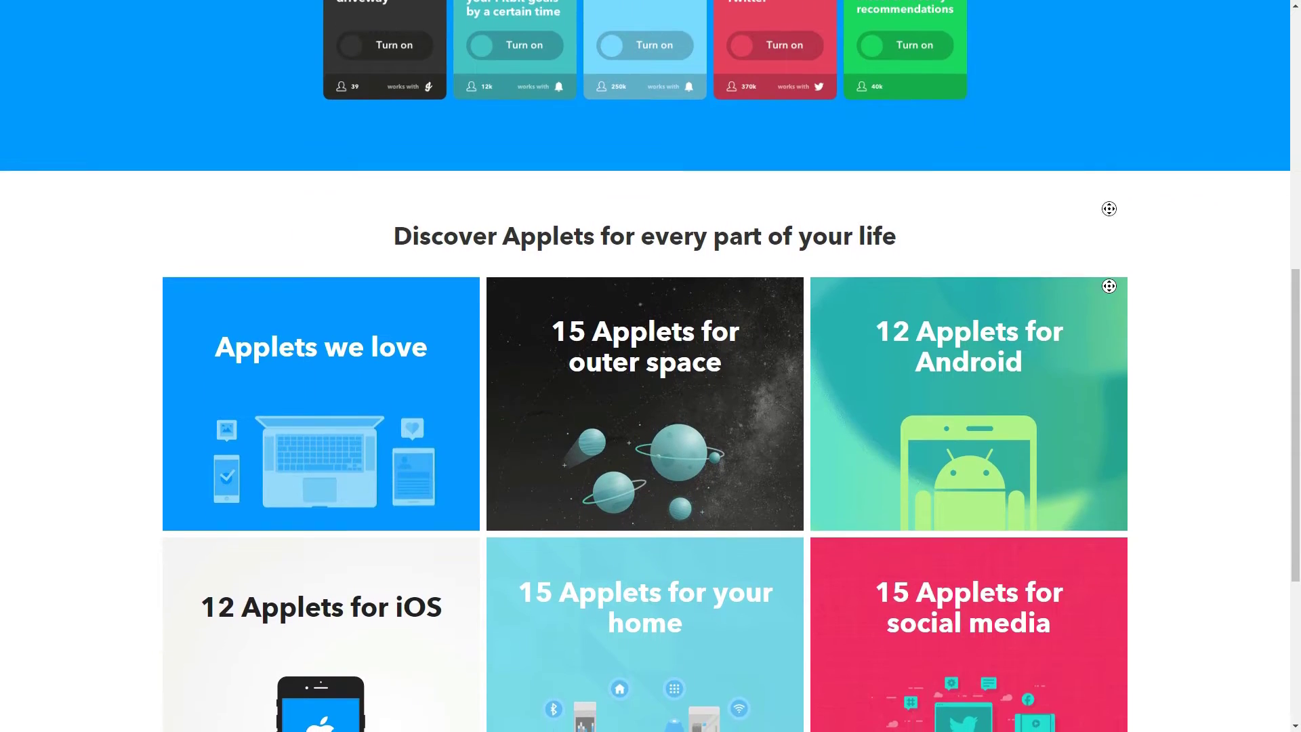
scroll(1109, 334, "up", 8)
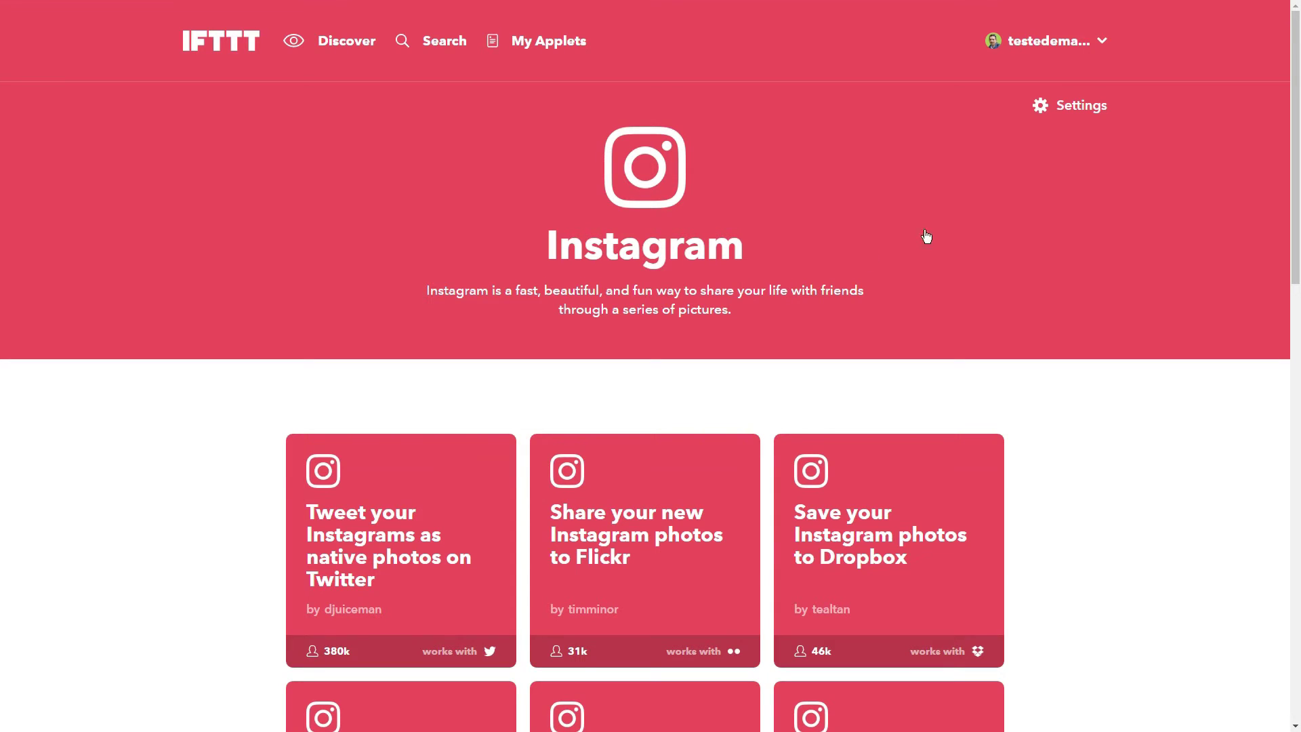
Create an IFTTT account, confirm Instagram is connected, and open 'Post new Instagram photos to Wordpress'.
left_click(1061, 107)
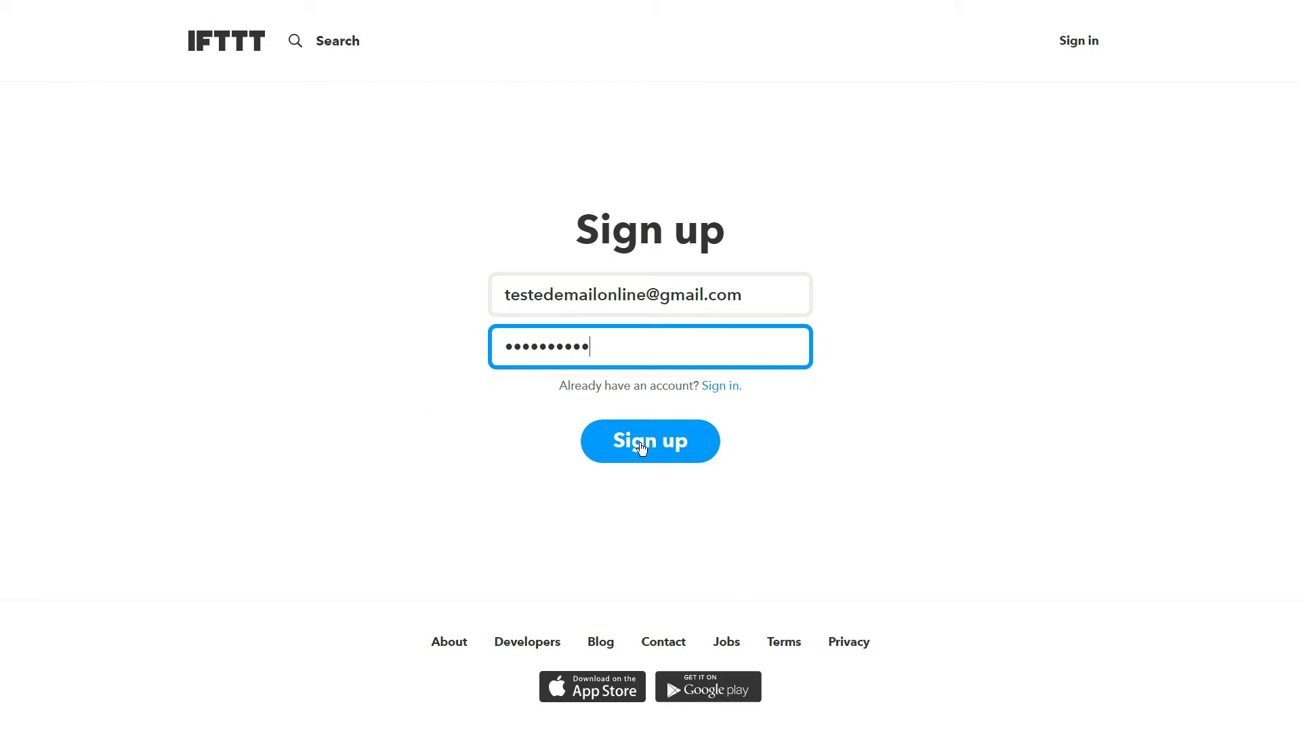
left_click(640, 443)
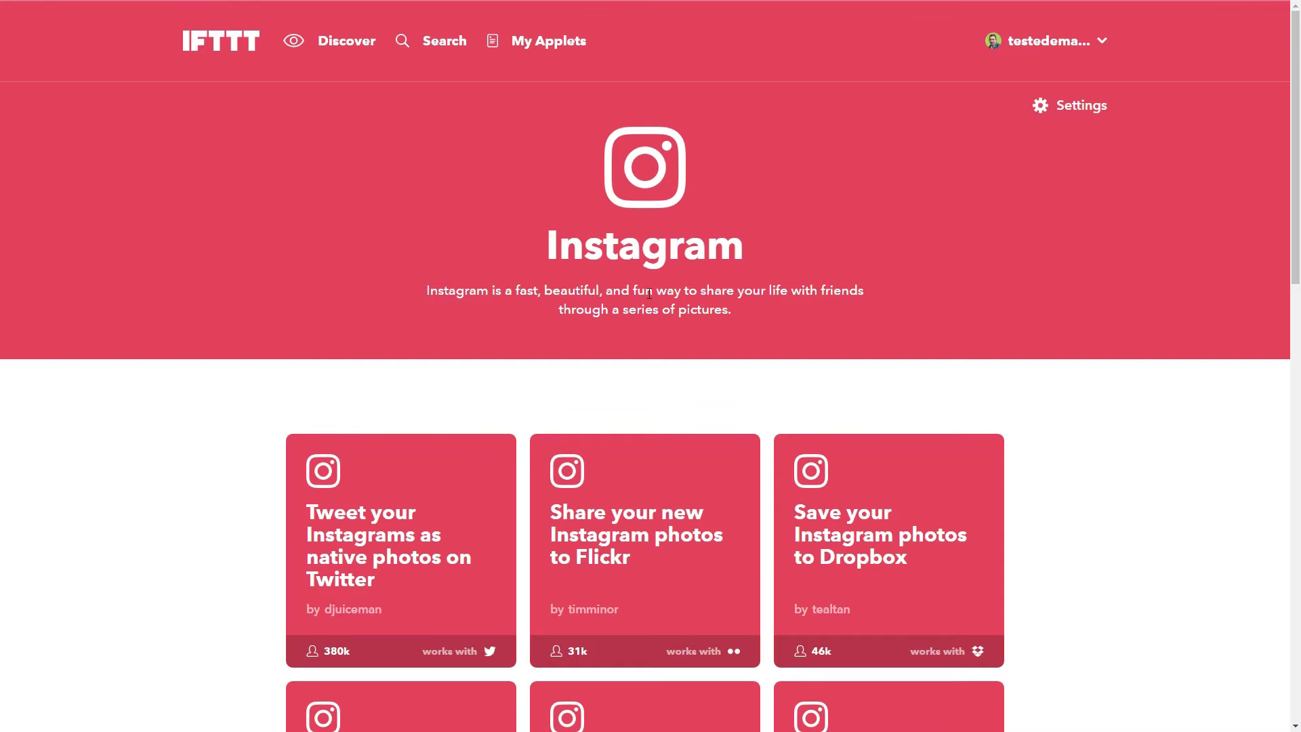
left_click(1055, 112)
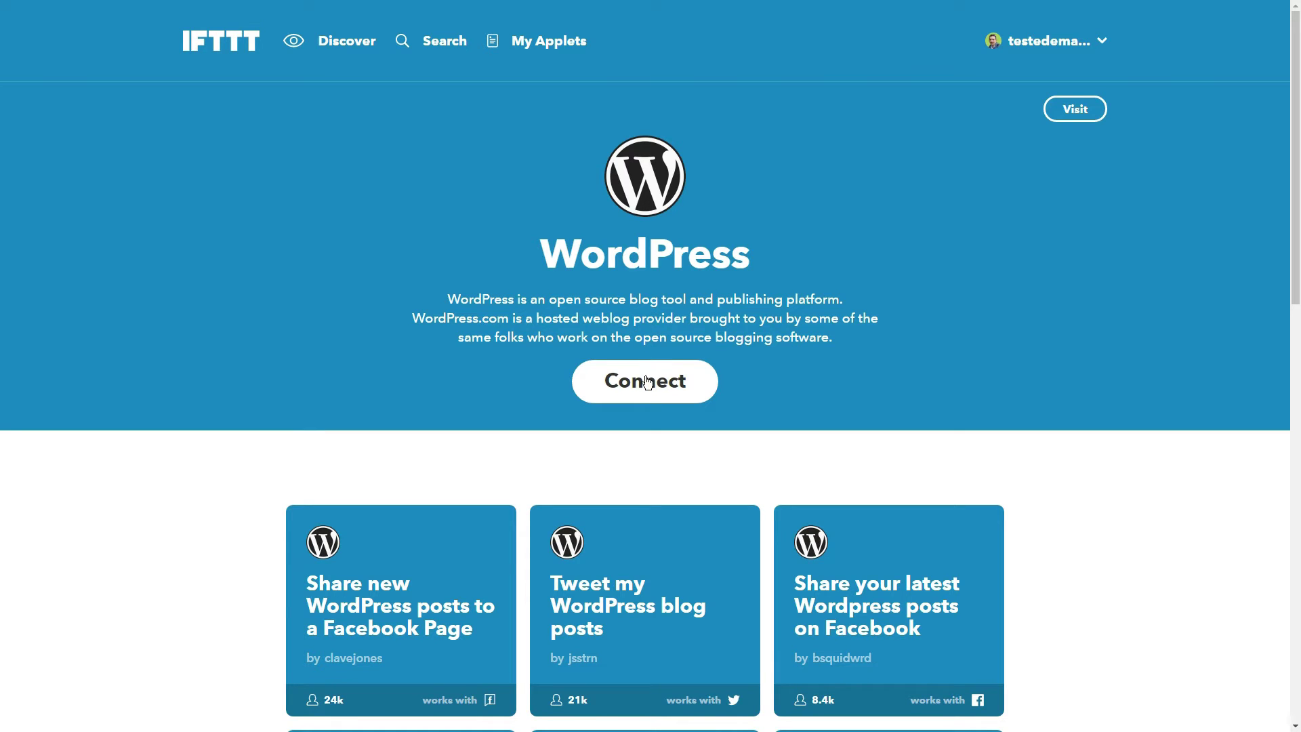
left_click(646, 380)
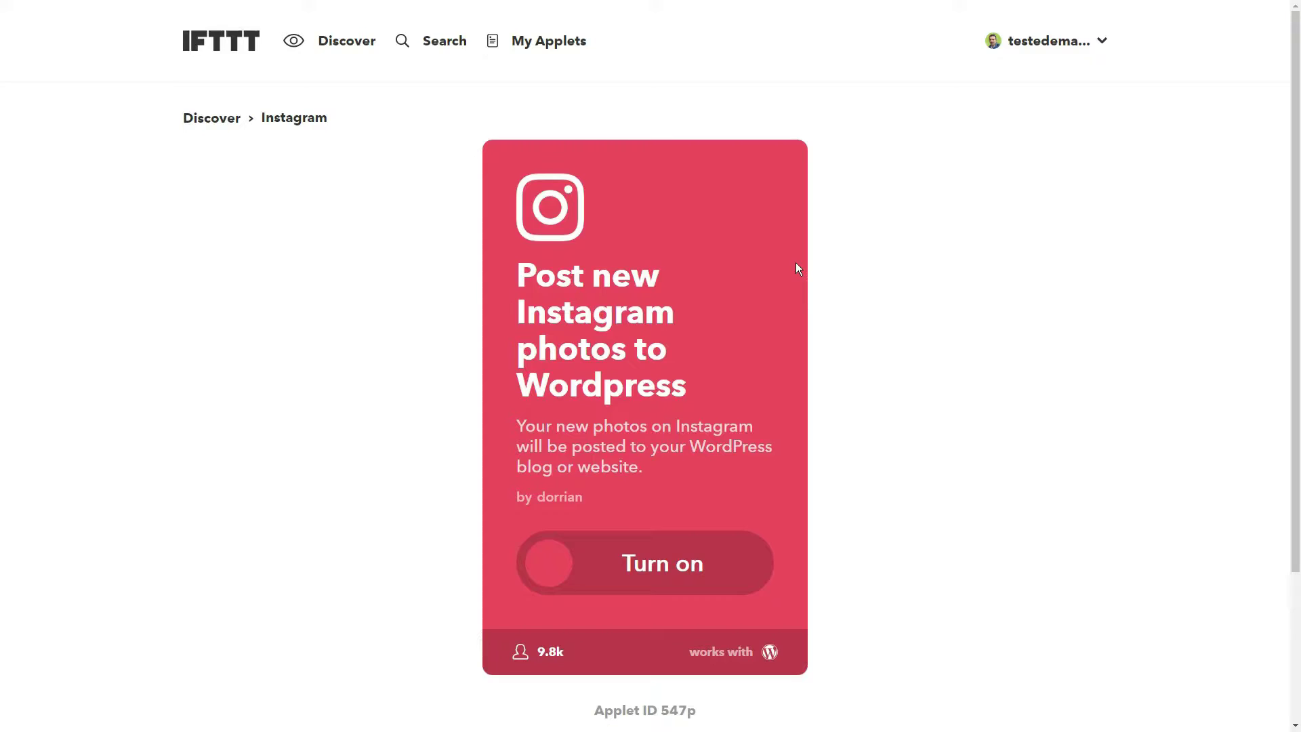
Turn on the IFTTT Instagram-to-WordPress applet, approve access, and start the Blog URL and Username fields.
left_click(566, 565)
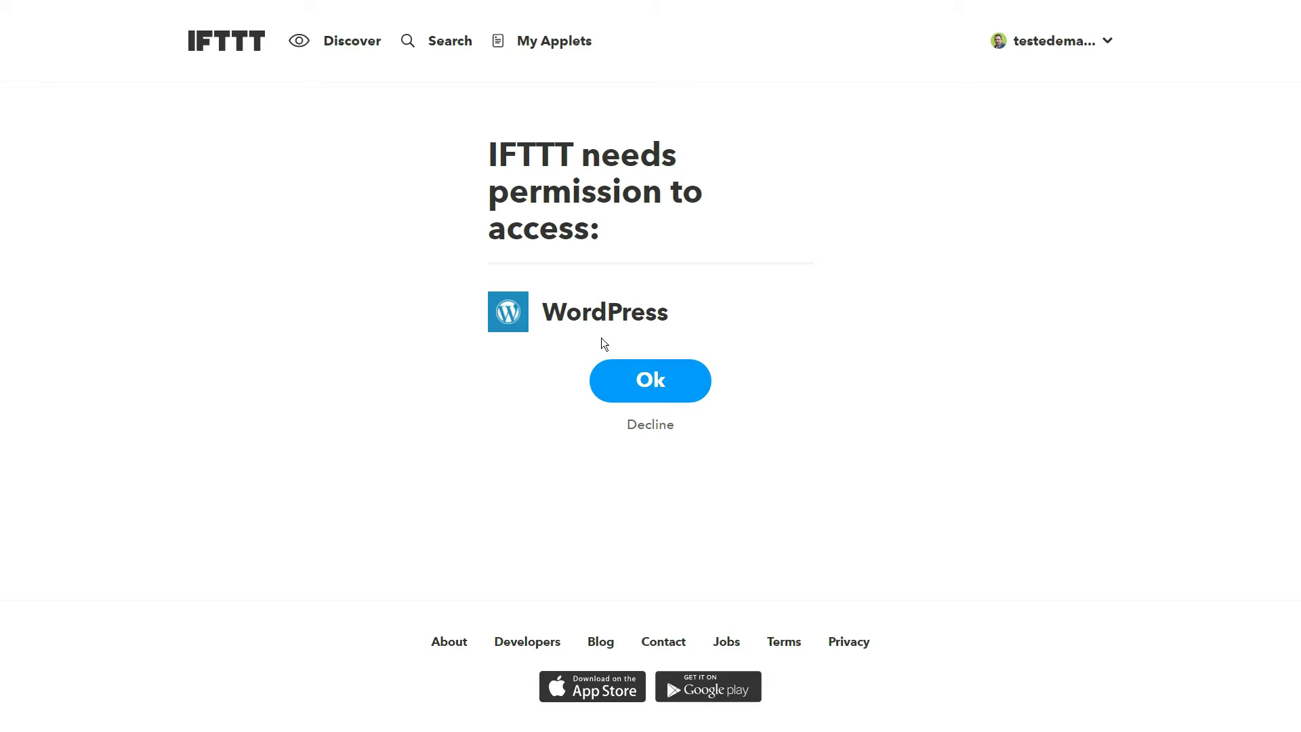
left_click(645, 380)
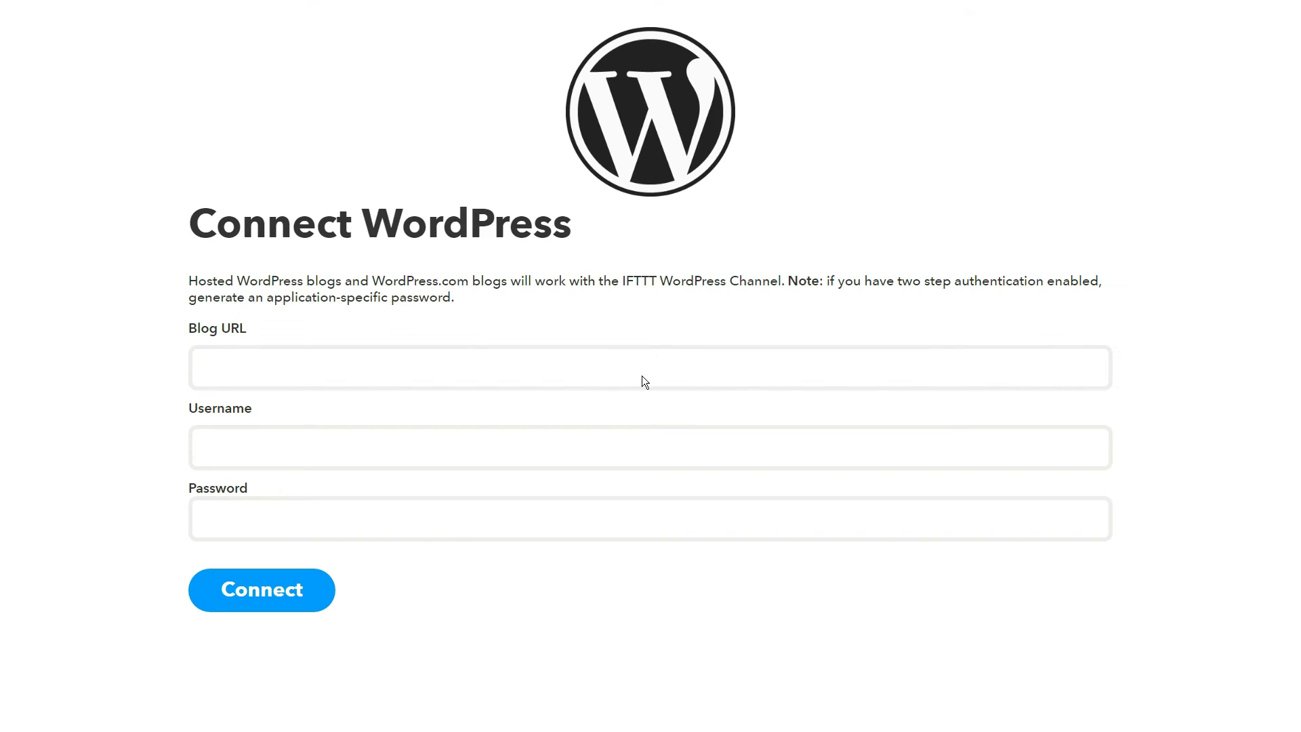
left_click(443, 372)
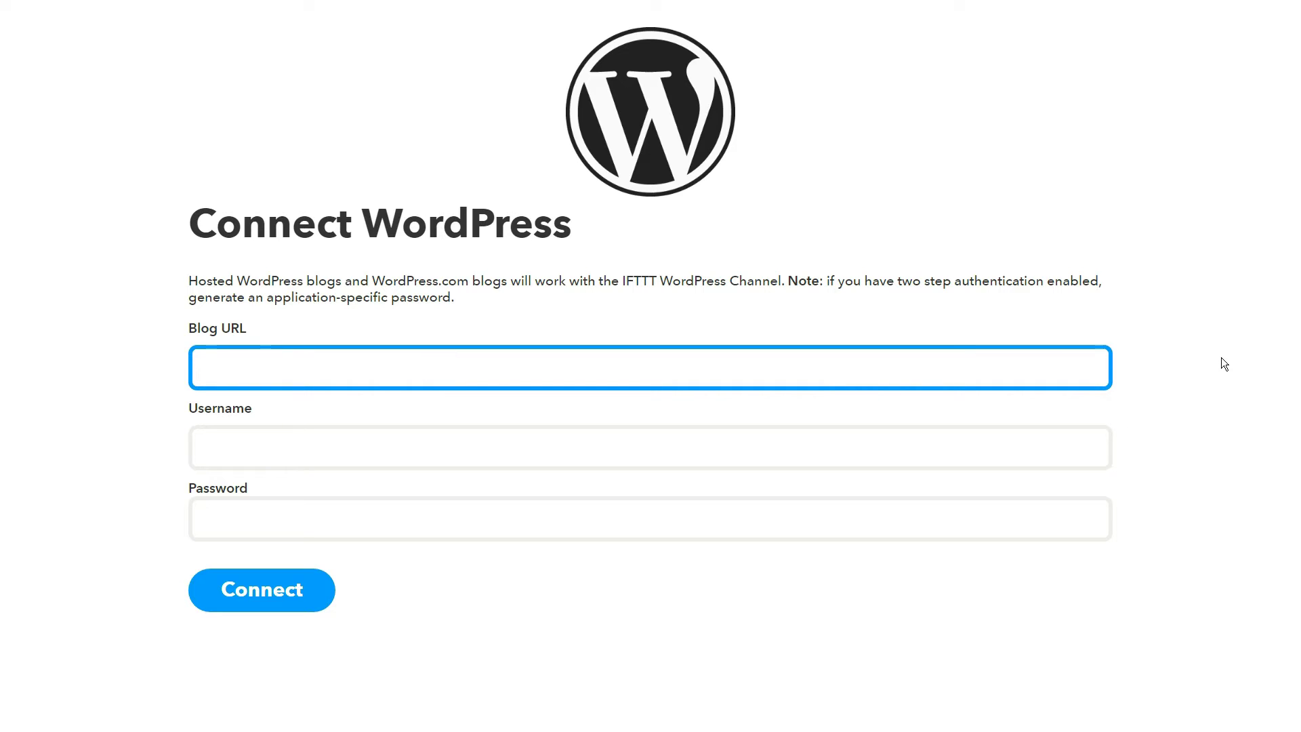
left_click(803, 440)
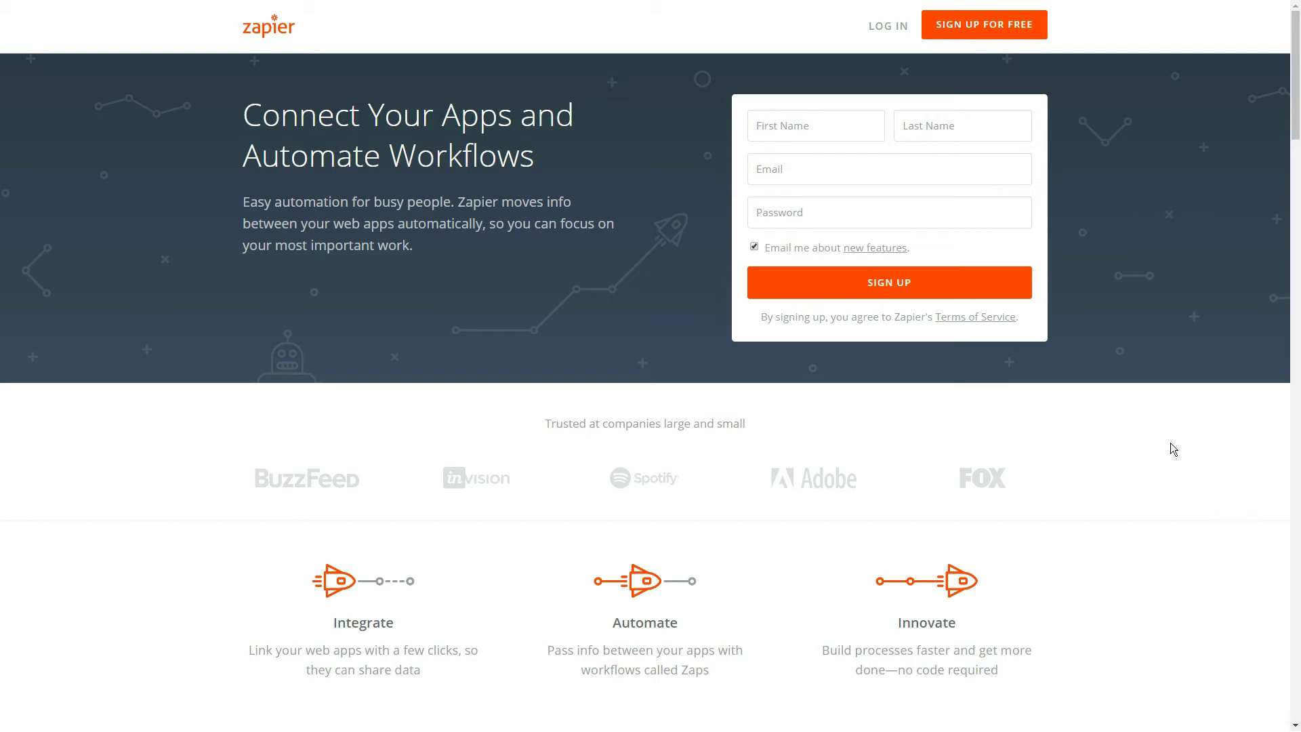
Sign up for a free Zapier account and search Connected Accounts apps for 'ins'.
middle_click(1173, 448)
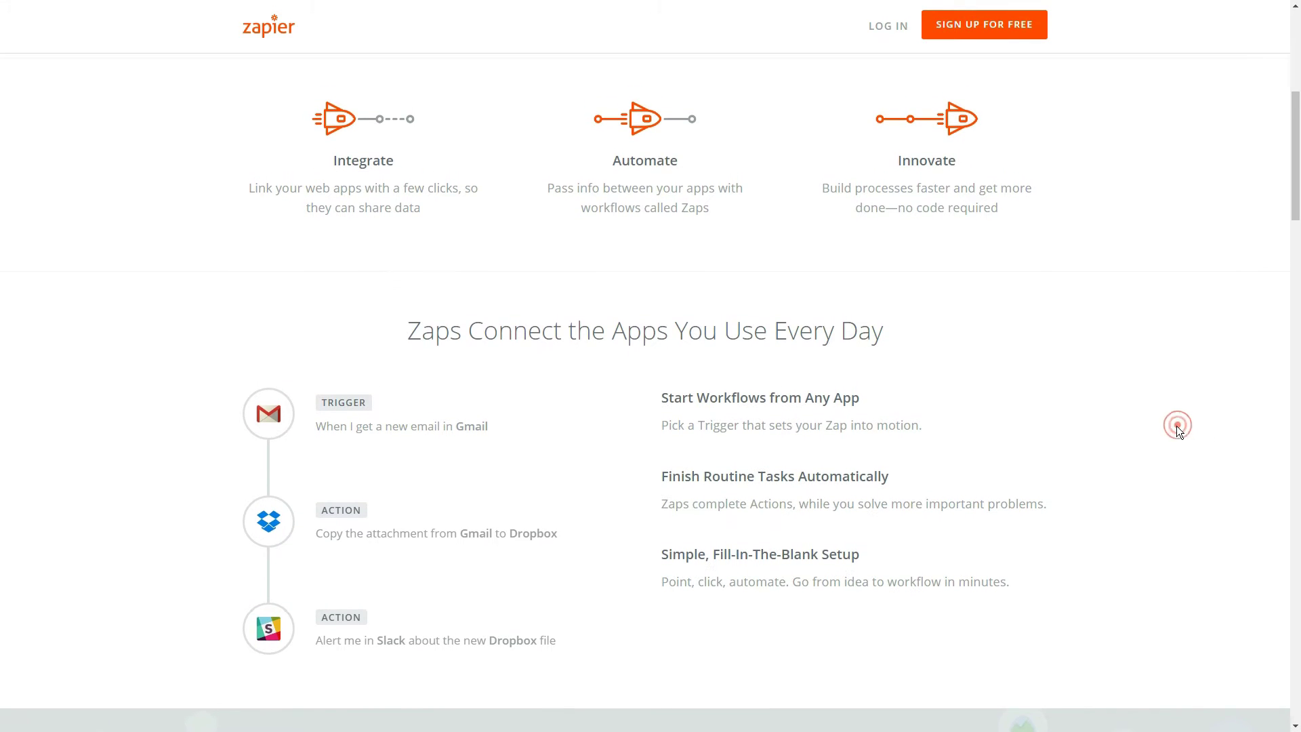
left_click(991, 28)
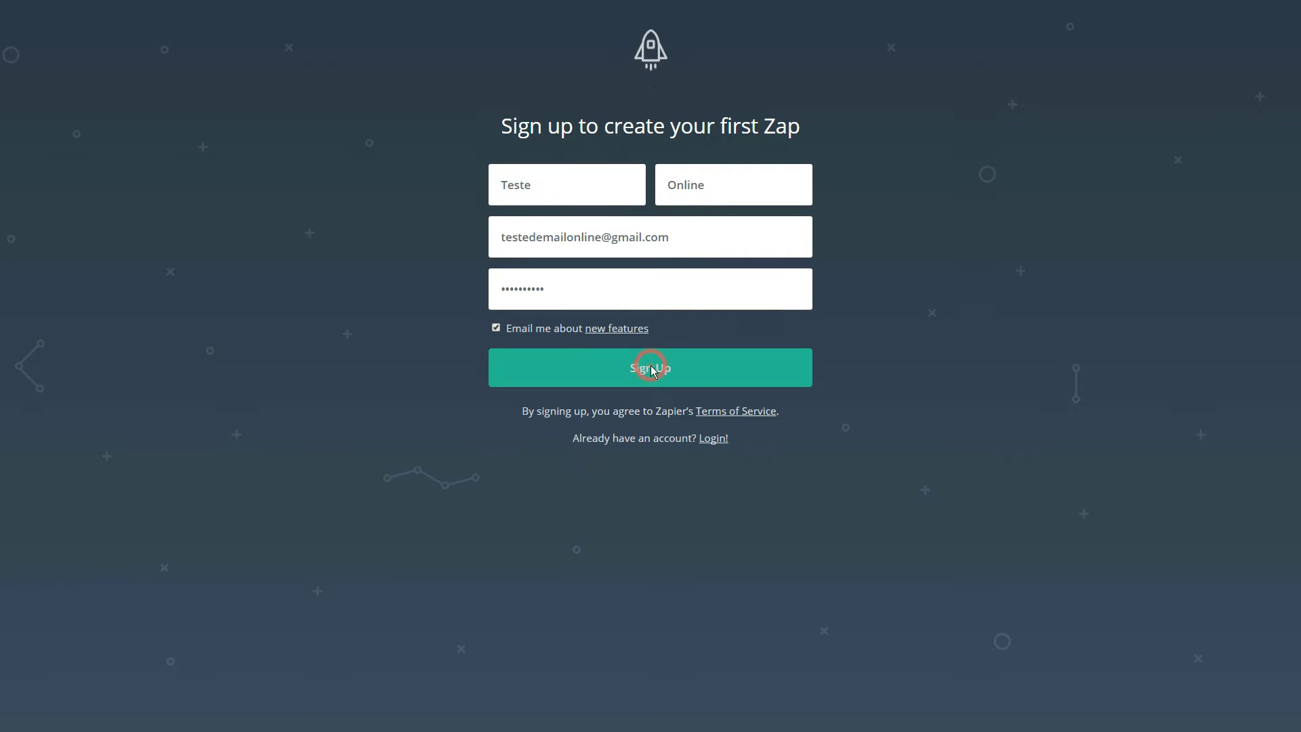
left_click(651, 366)
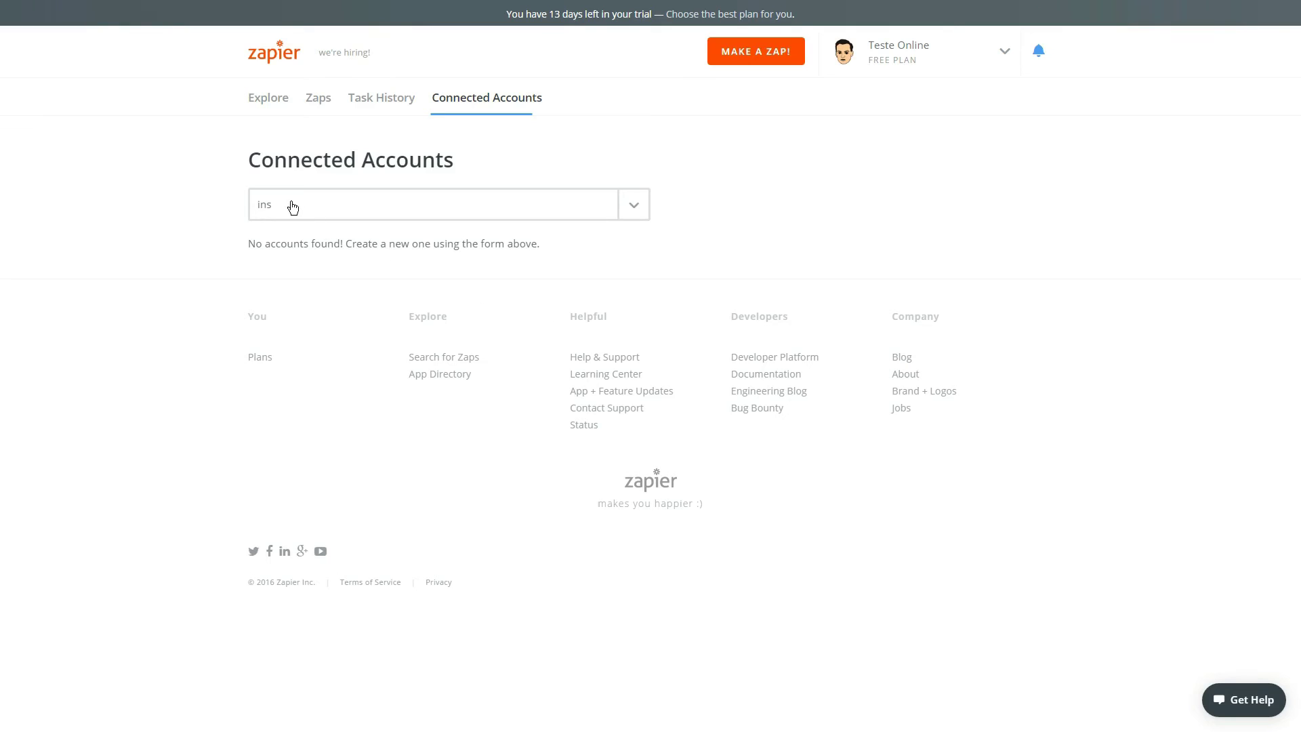
type("ins")
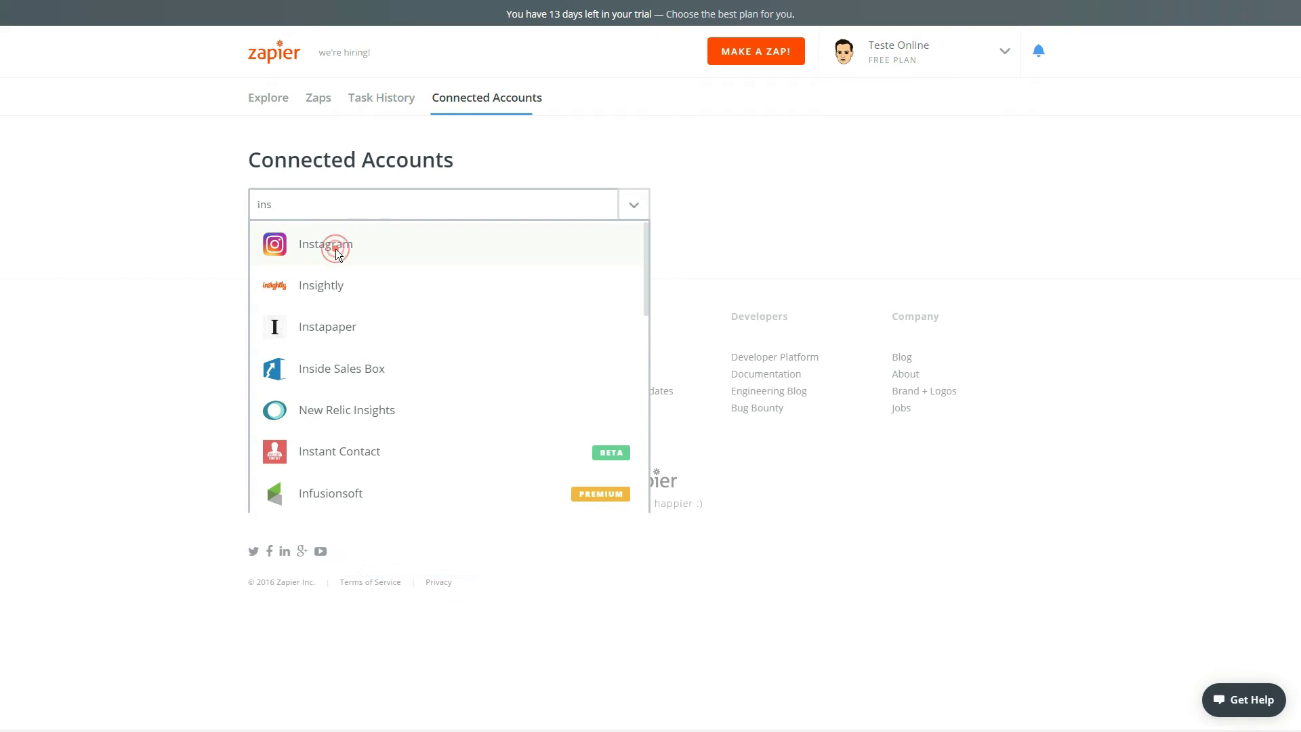
Authorize Instagram as a Zapier connected account, then search 'word' and pick WordPress.
left_click(339, 256)
left_click(489, 284)
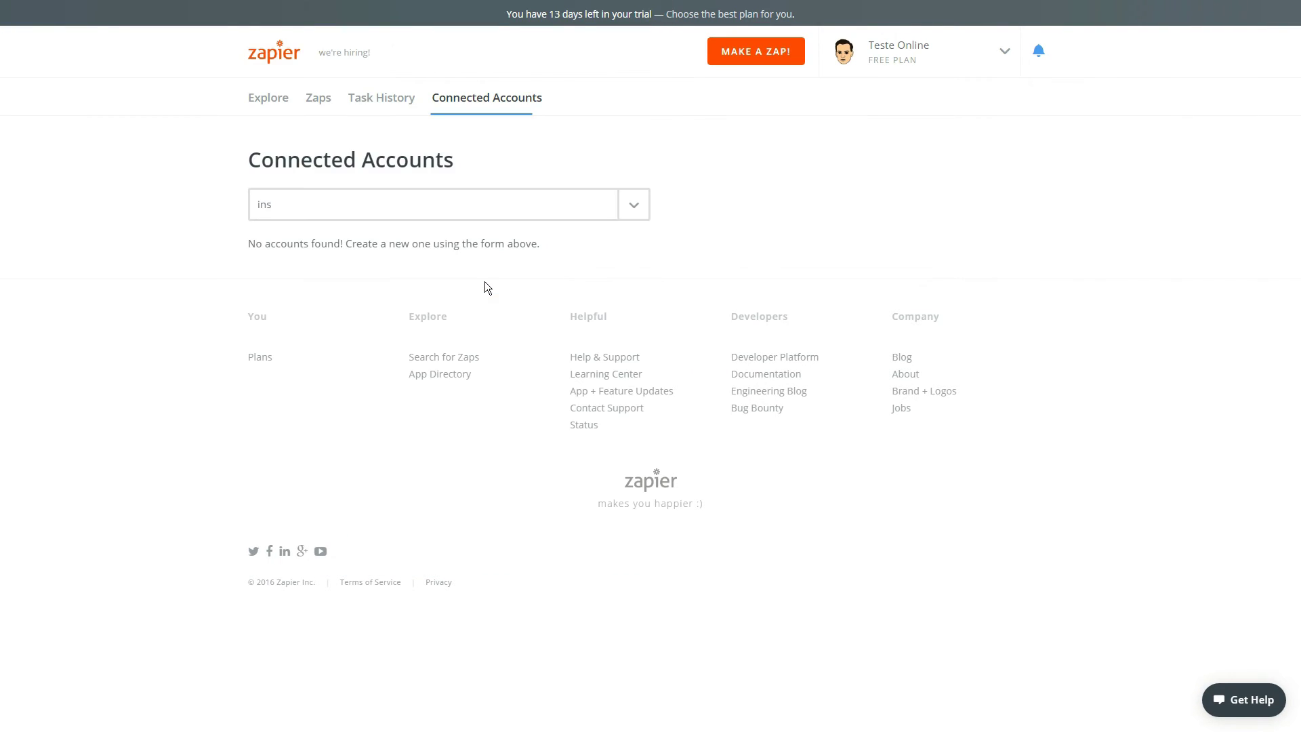
left_click(365, 203)
key("BackSpace")
key("BackSpace")
key("BackSpace")
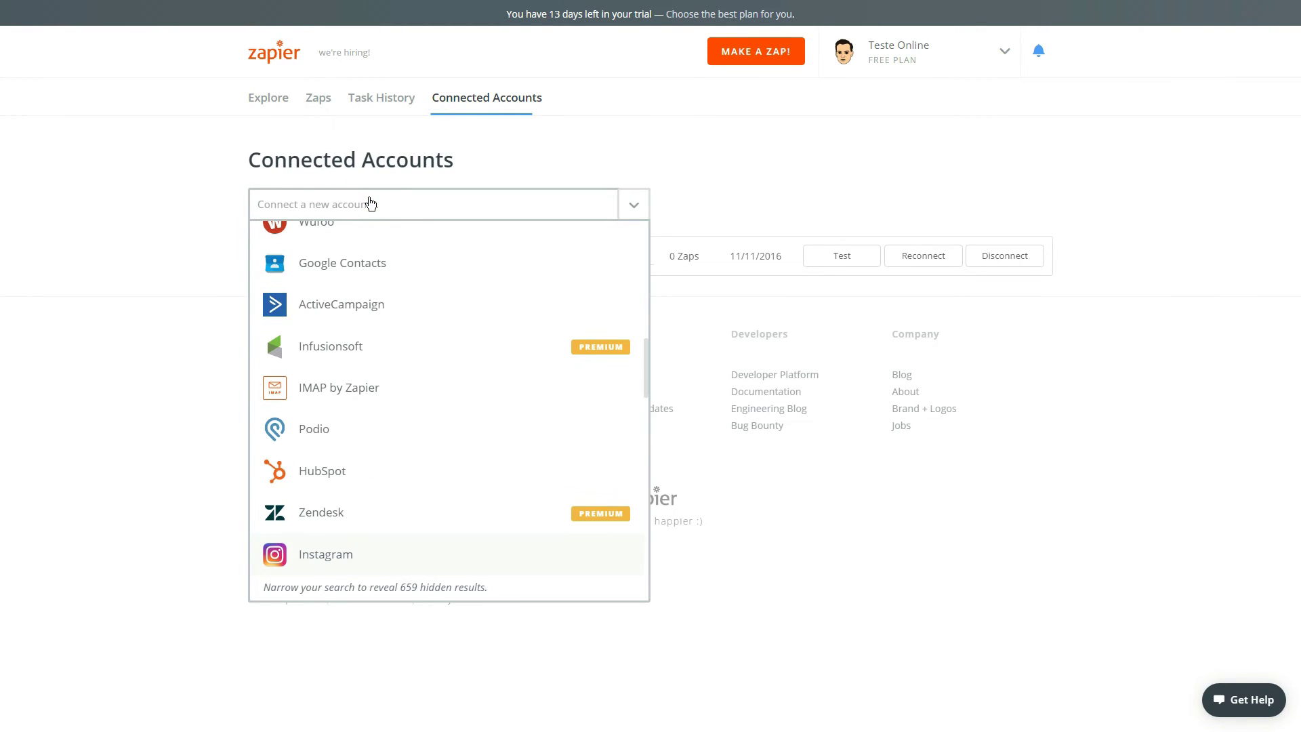
type("word")
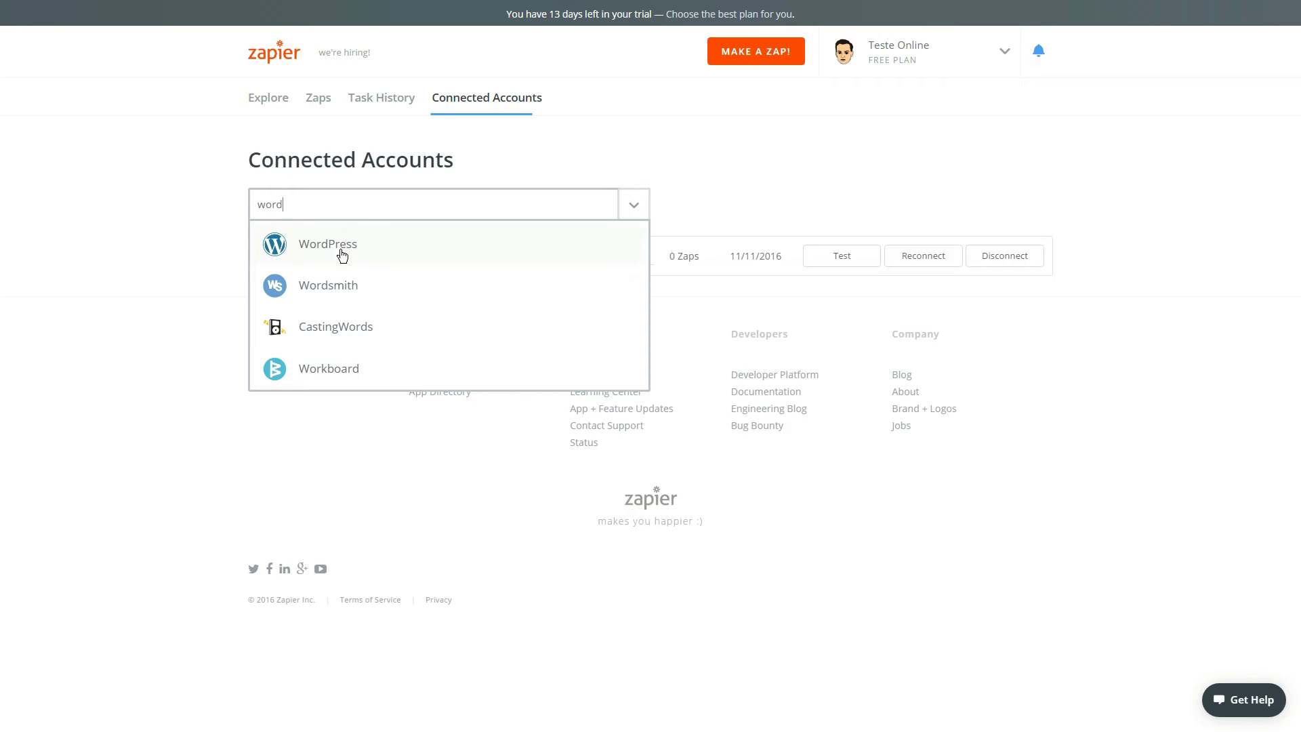
left_click(327, 245)
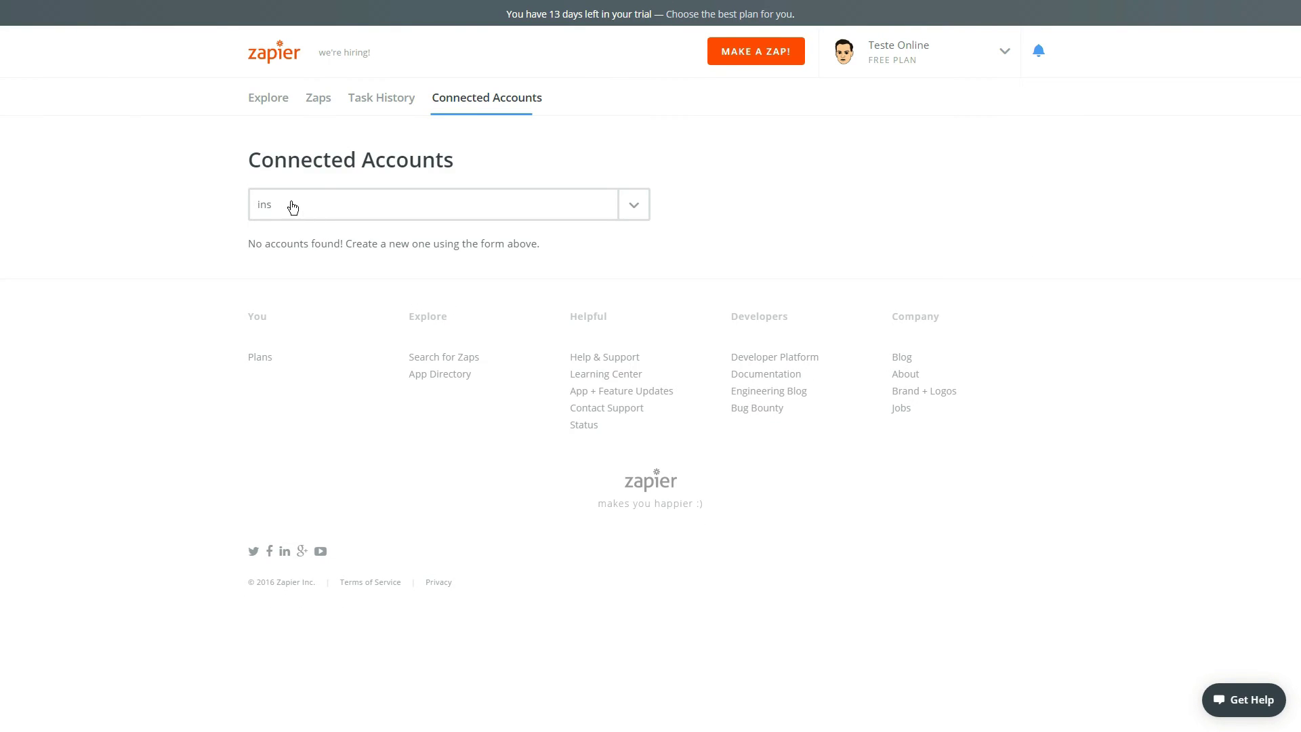
left_click(293, 205)
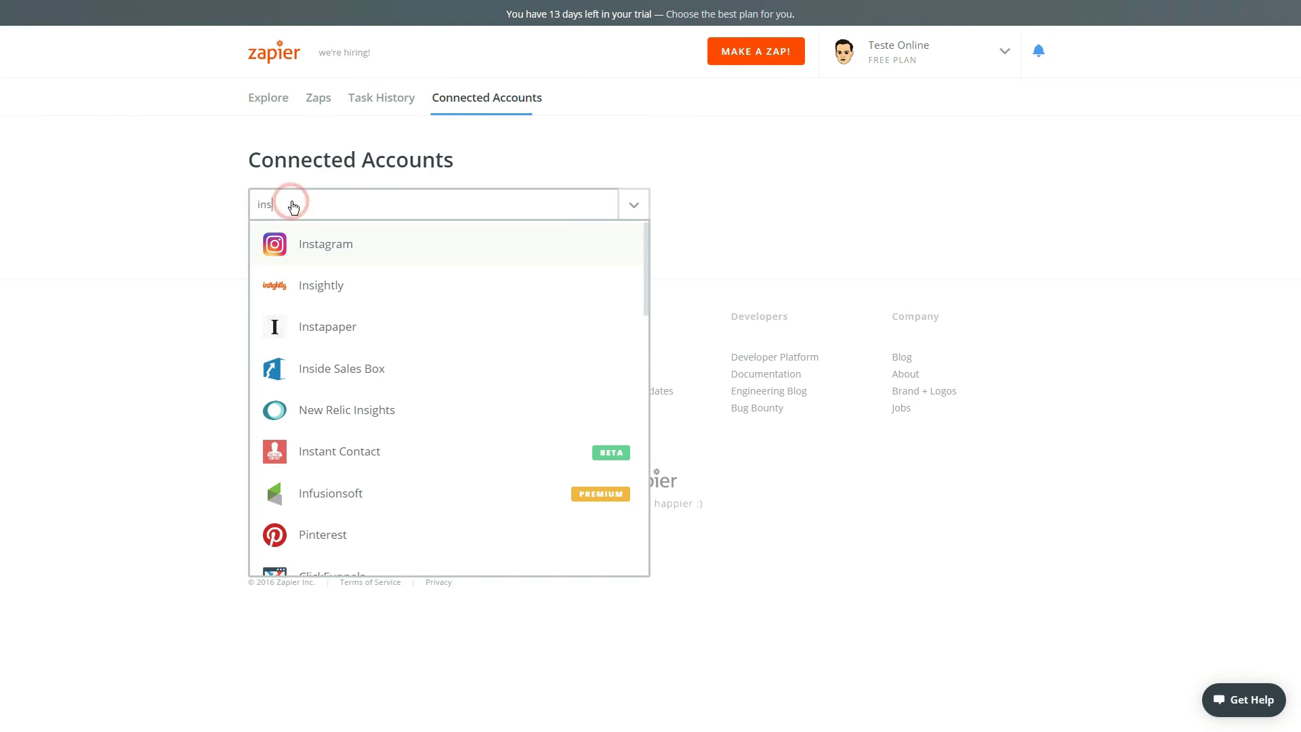
left_click(336, 249)
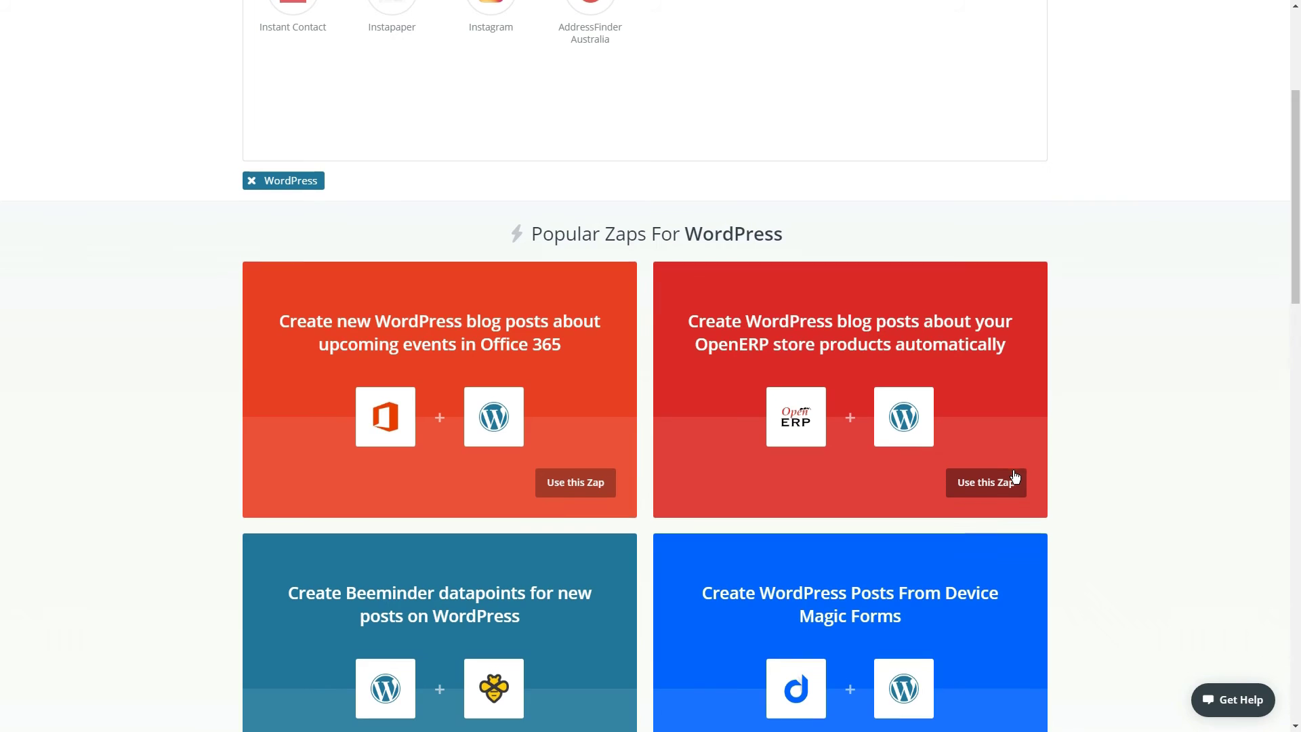
scroll(1015, 477, "down", 5)
scroll(1012, 472, "down", 2)
scroll(1010, 475, "down", 3)
scroll(1010, 475, "up", 3)
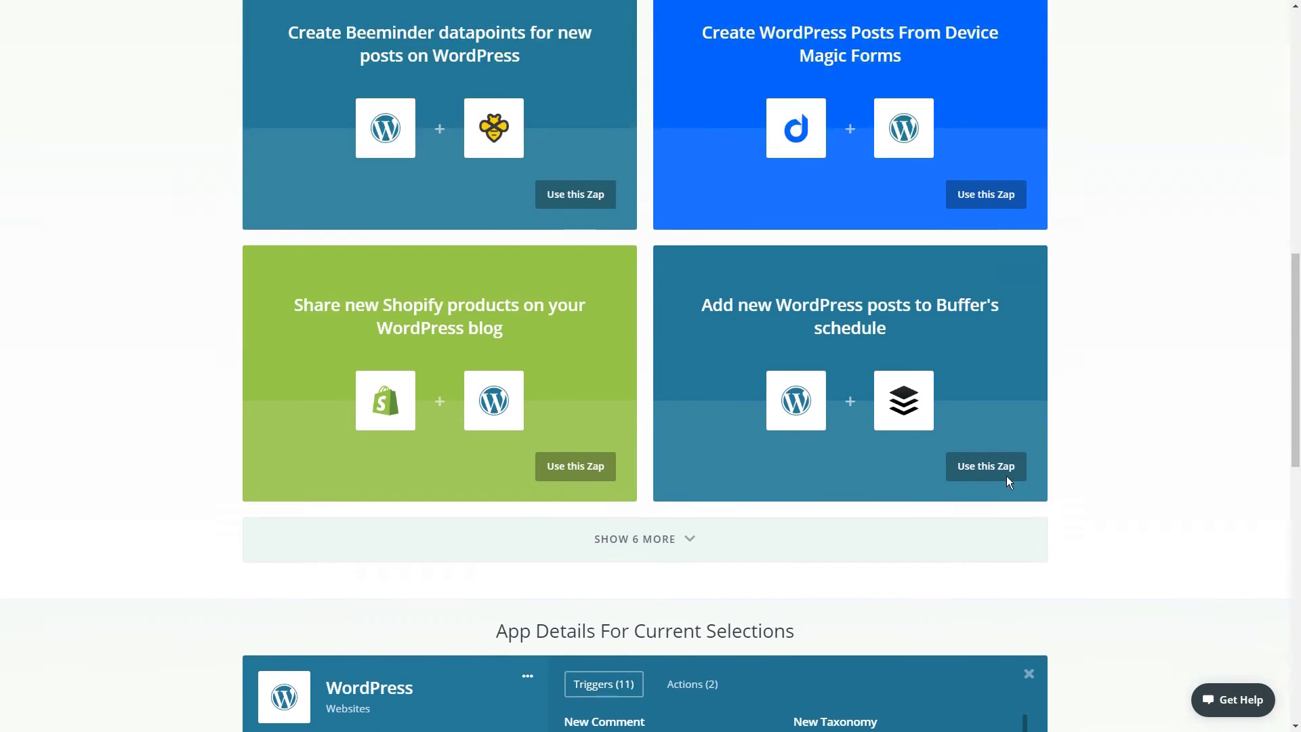
scroll(1007, 477, "up", 5)
scroll(1003, 478, "up", 3)
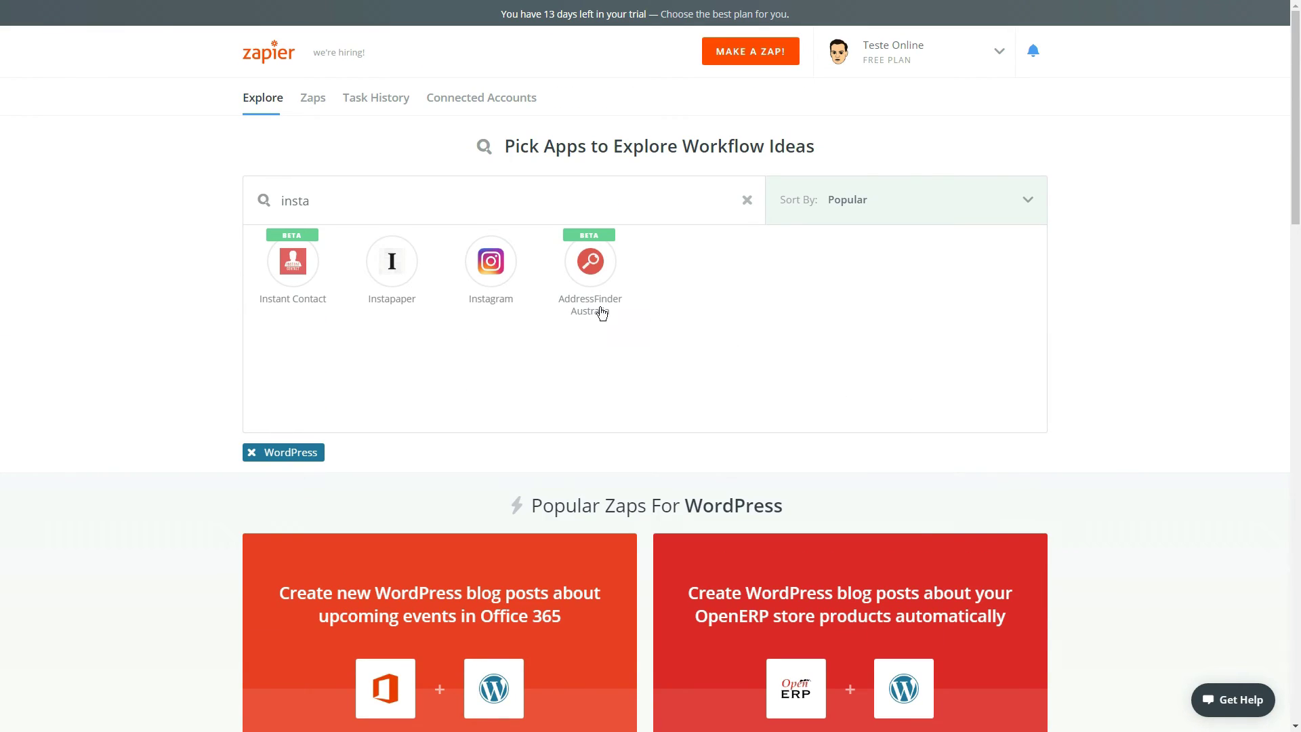
Add Instagram beside WordPress on Explore and open 'Add new tagged media on Instagram to WordPress'.
left_click(490, 263)
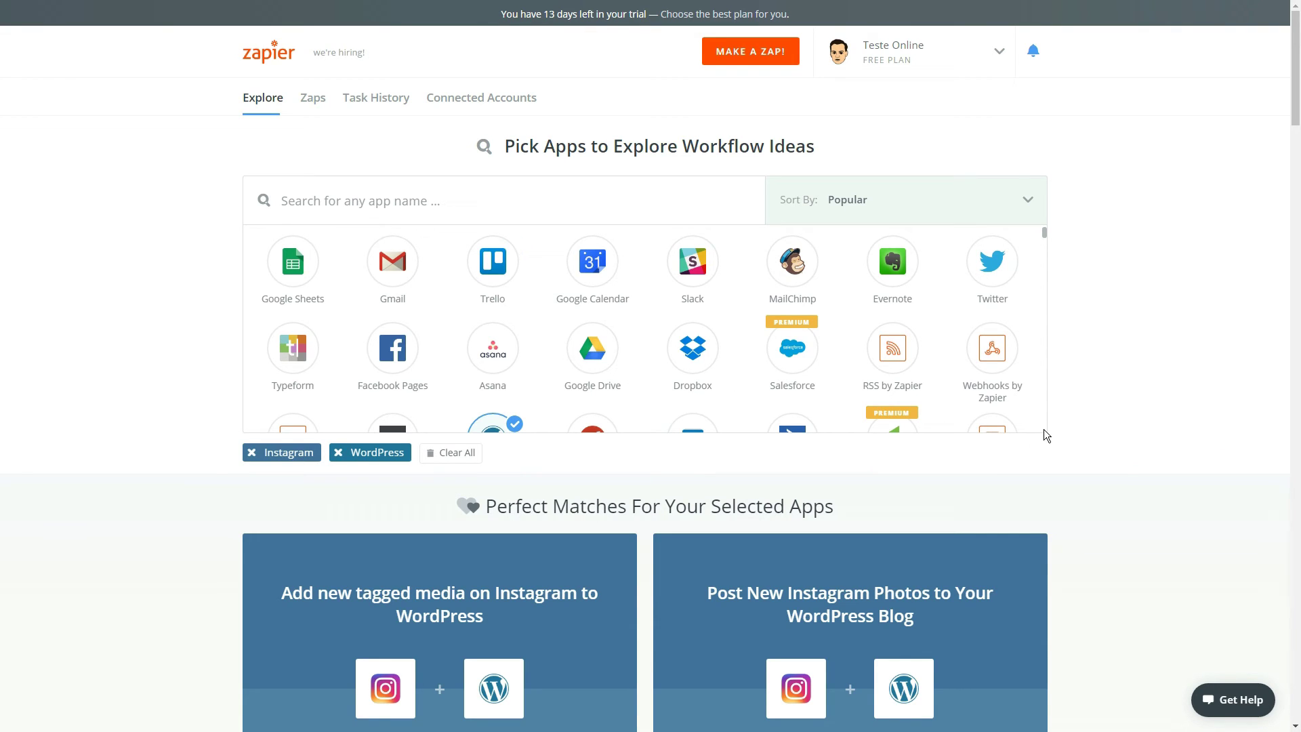
scroll(1045, 429, "down", 3)
scroll(1044, 431, "down", 1)
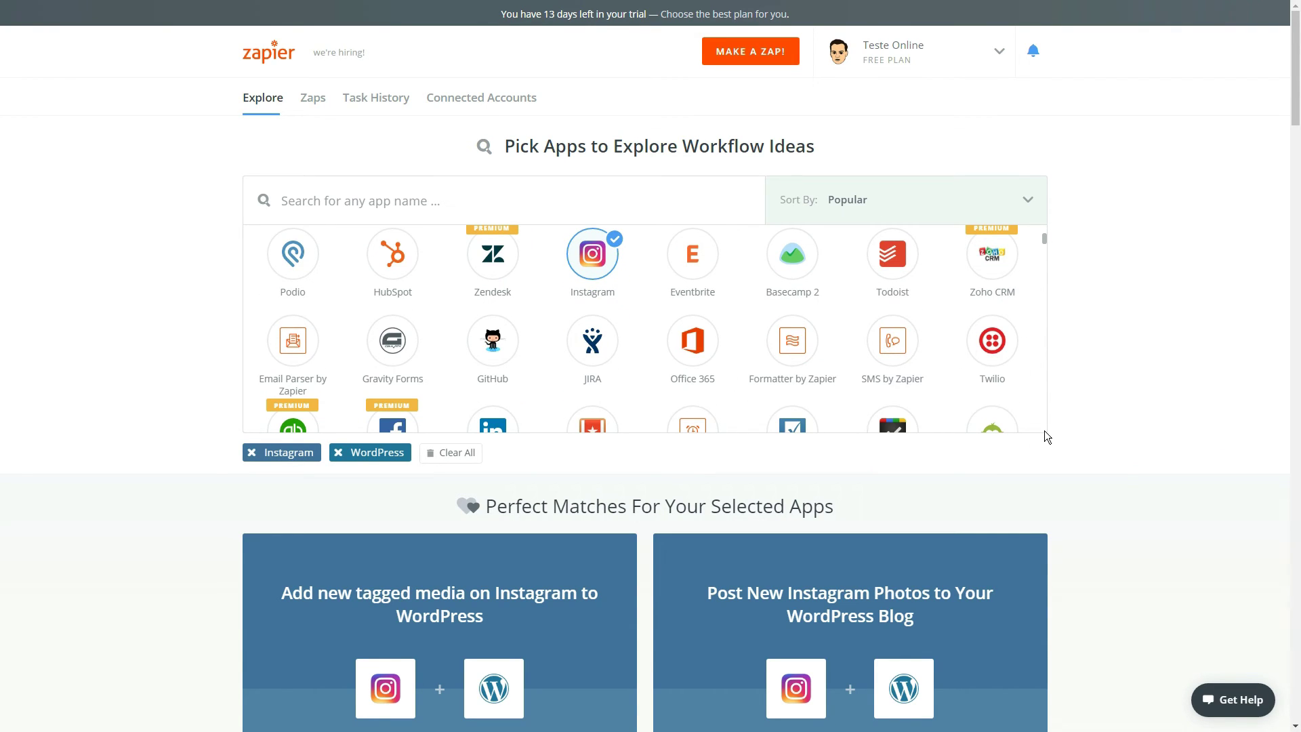
middle_click(1148, 463)
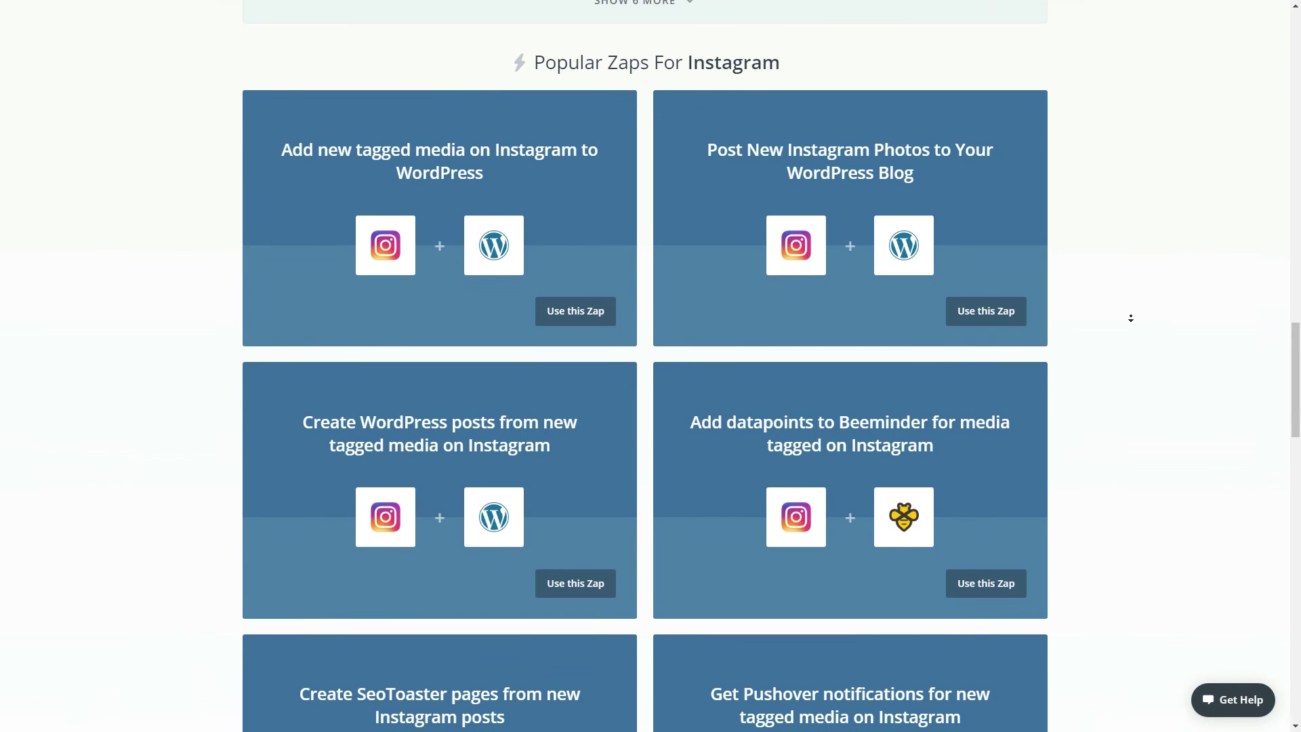
left_click(1133, 319)
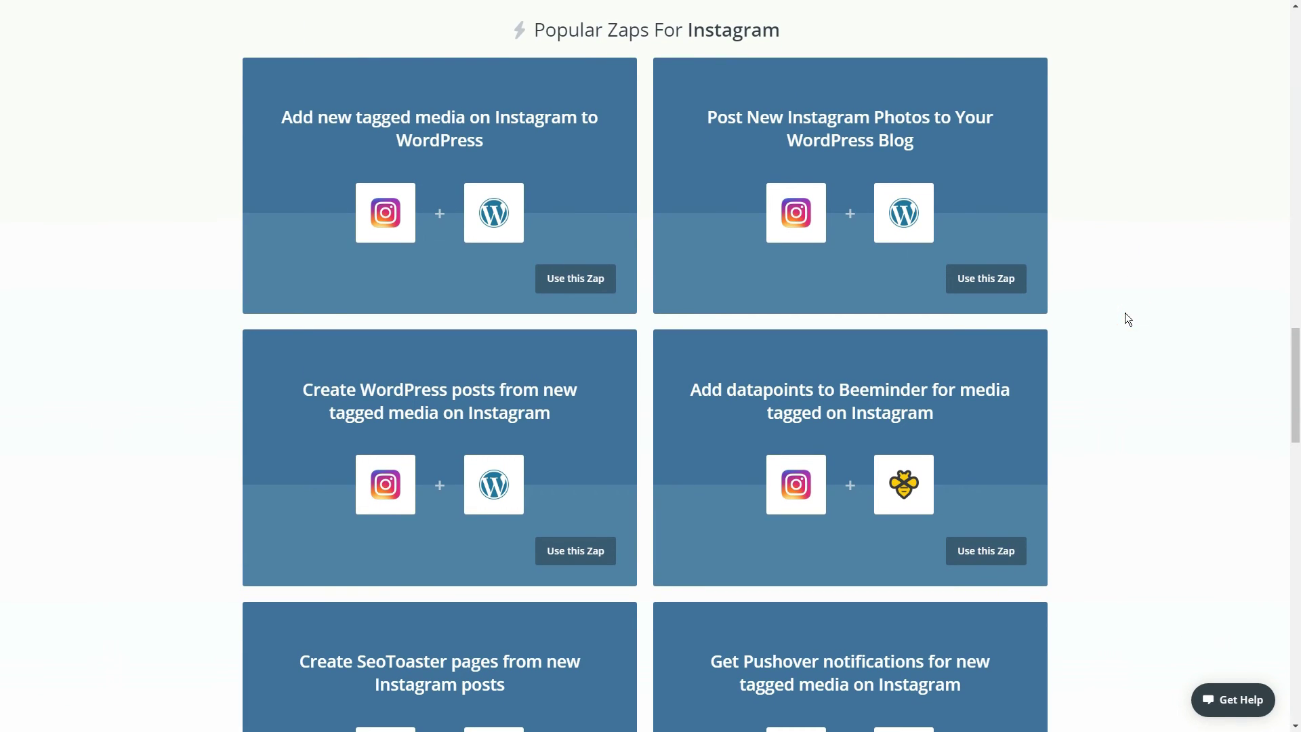
Create the tagged-media Zap with Instagram Account #1 and trigger tag 'test'.
left_click(569, 282)
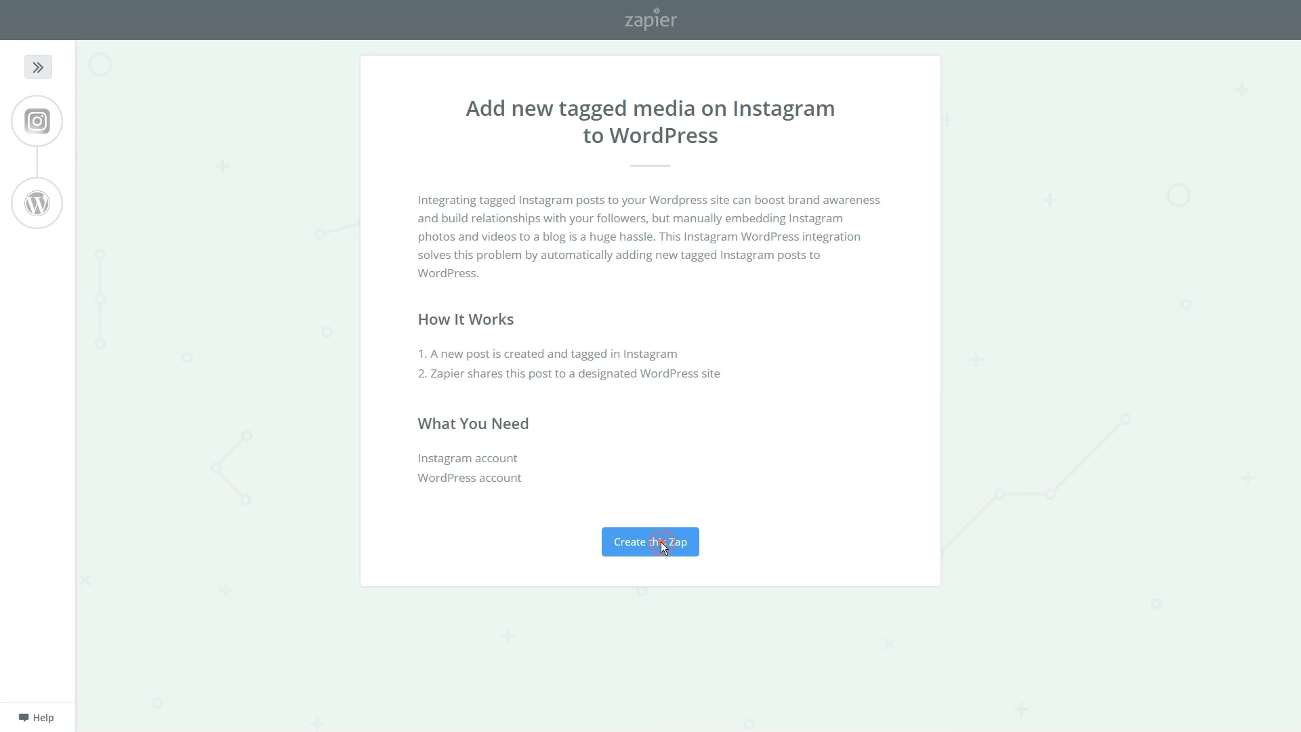
left_click(661, 540)
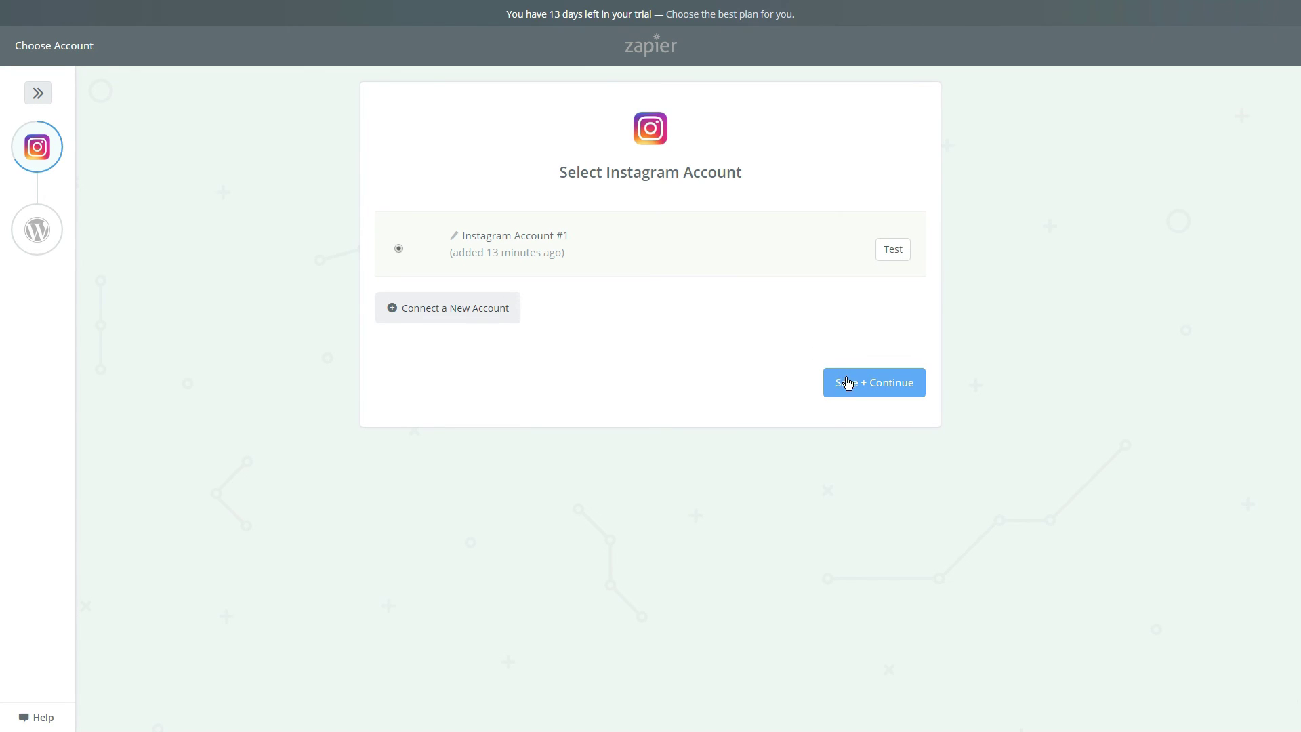
left_click(847, 380)
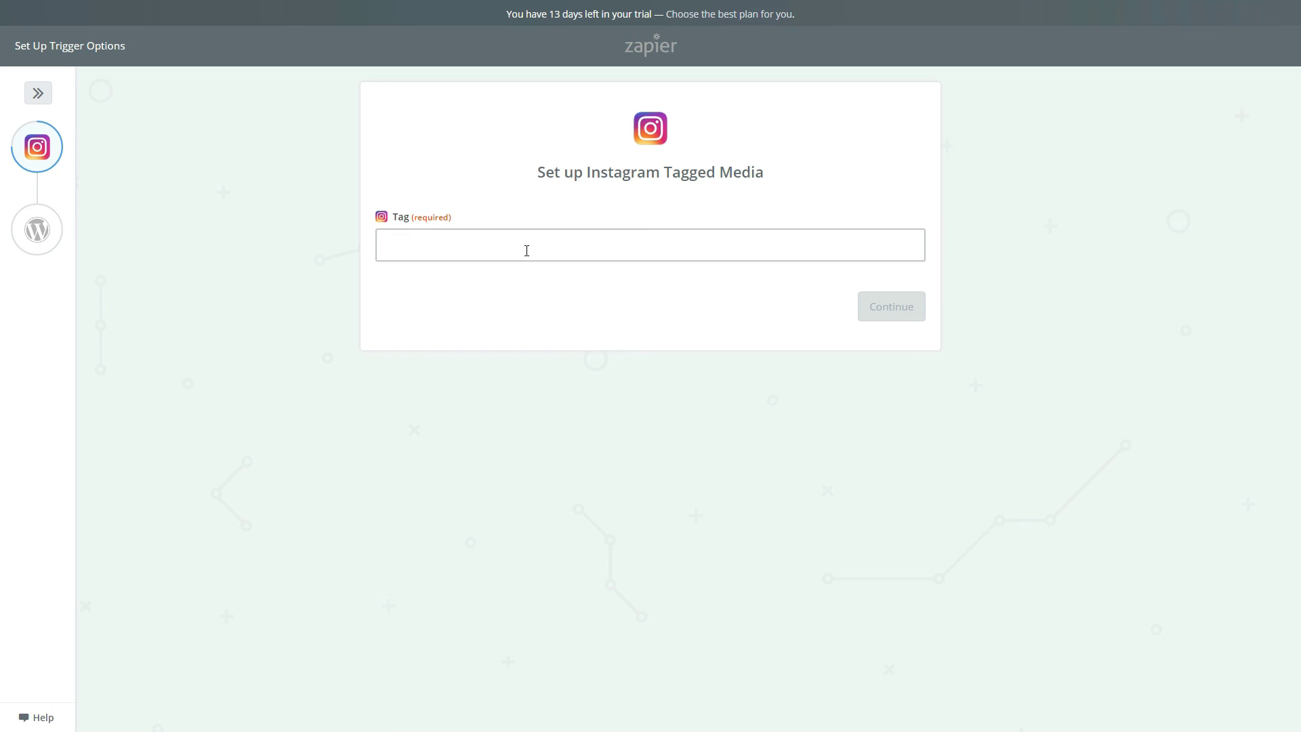
left_click(526, 251)
type("test")
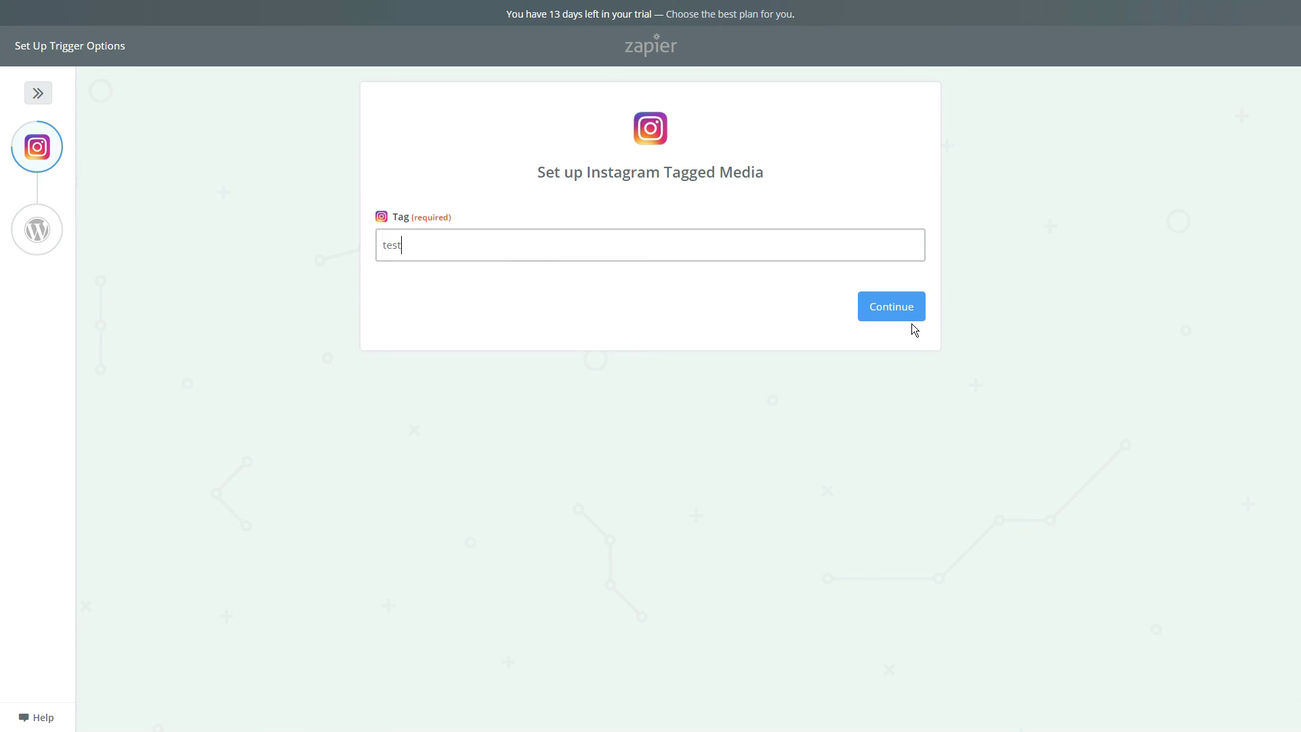
left_click(891, 306)
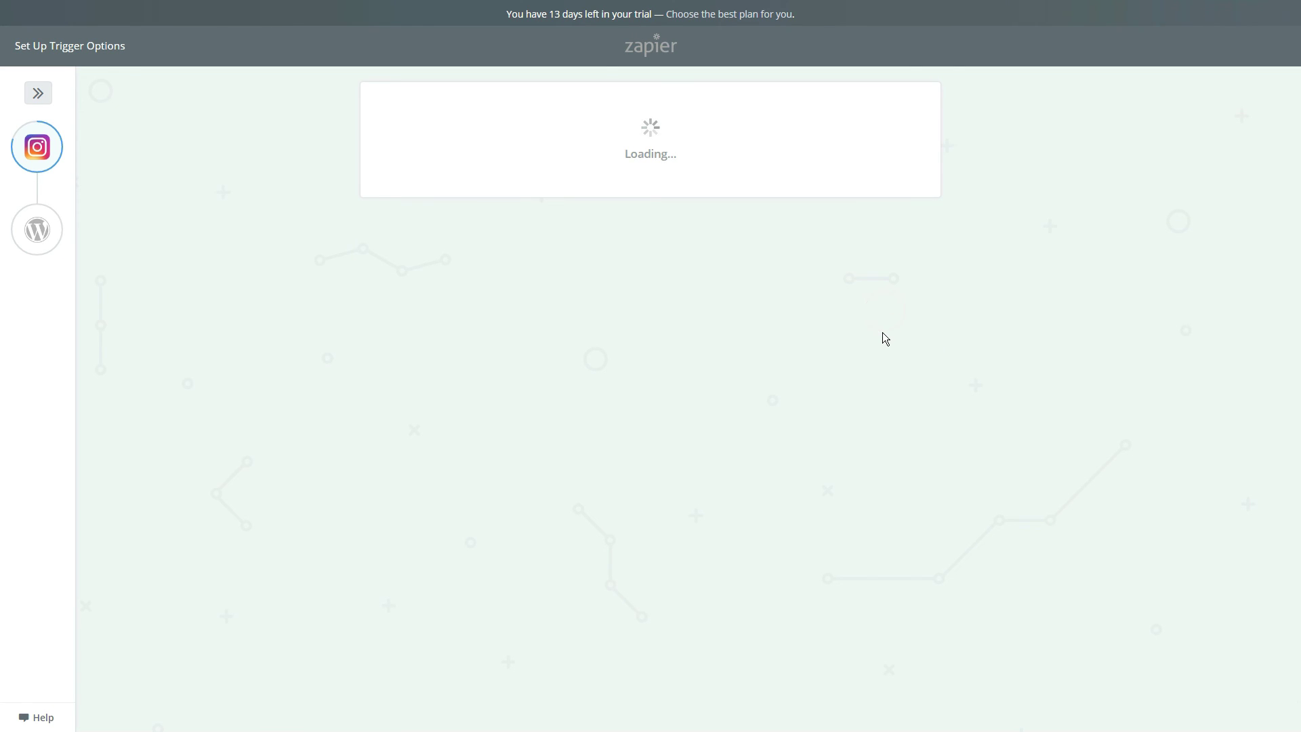